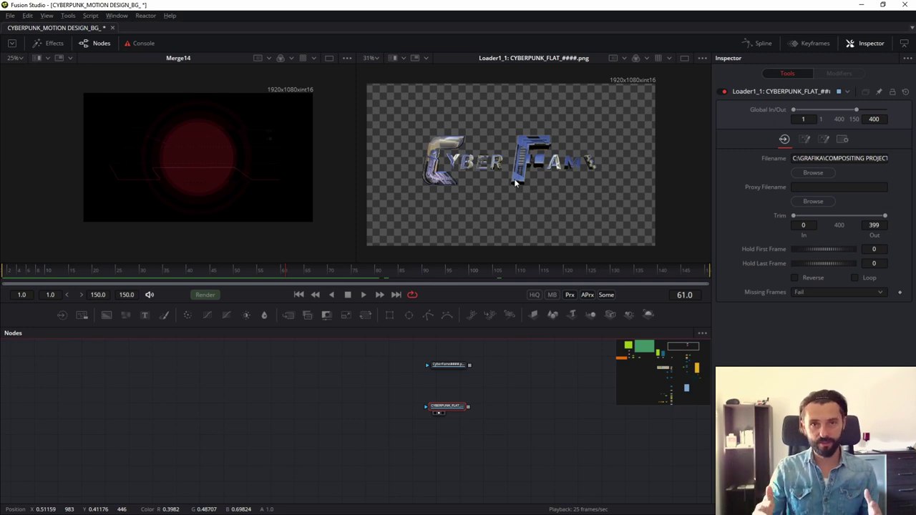
Compare the CyberFame and flat CYBERPUNK title renders while scrubbing between frames 22 and 76.
left_click_drag(263, 272, 230, 269)
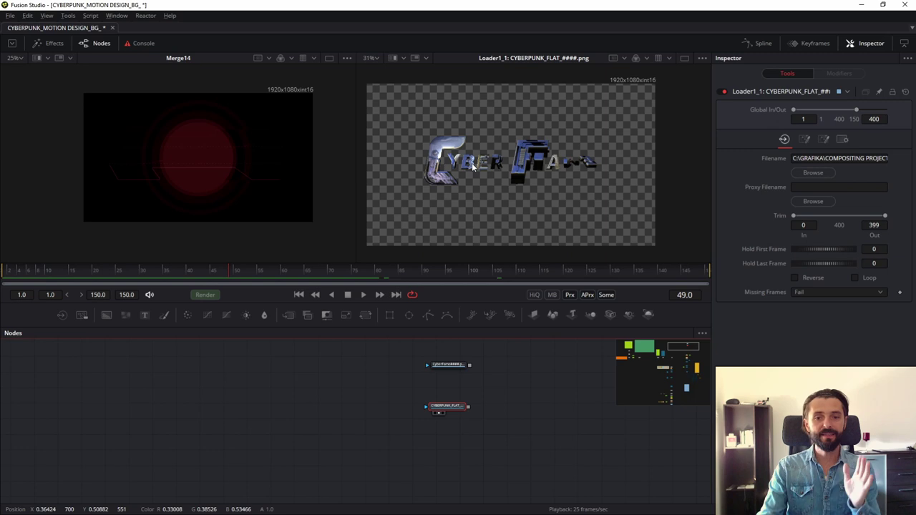
left_click_drag(448, 365, 449, 234)
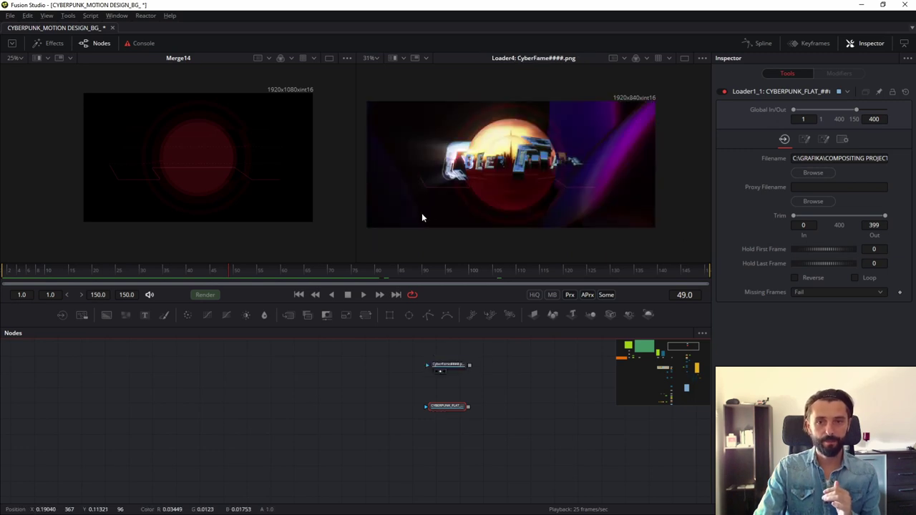
left_click_drag(379, 270, 353, 271)
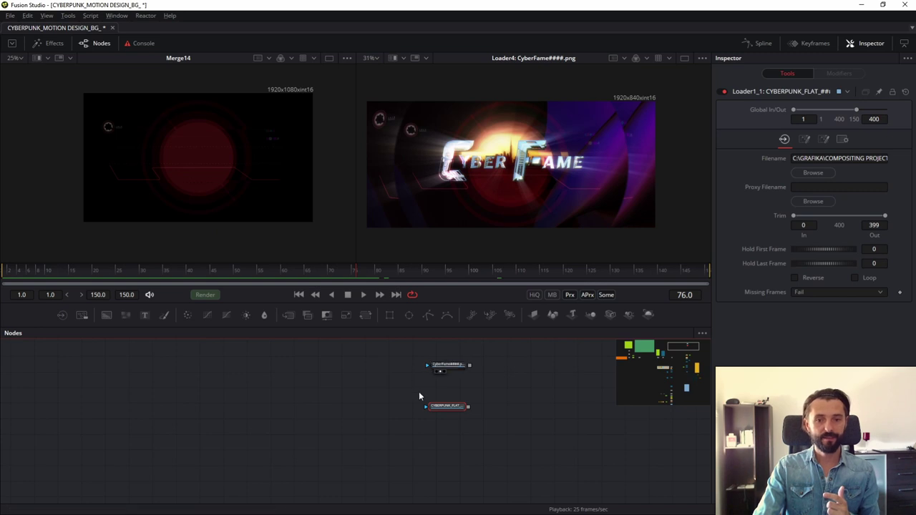
left_click_drag(445, 406, 465, 200)
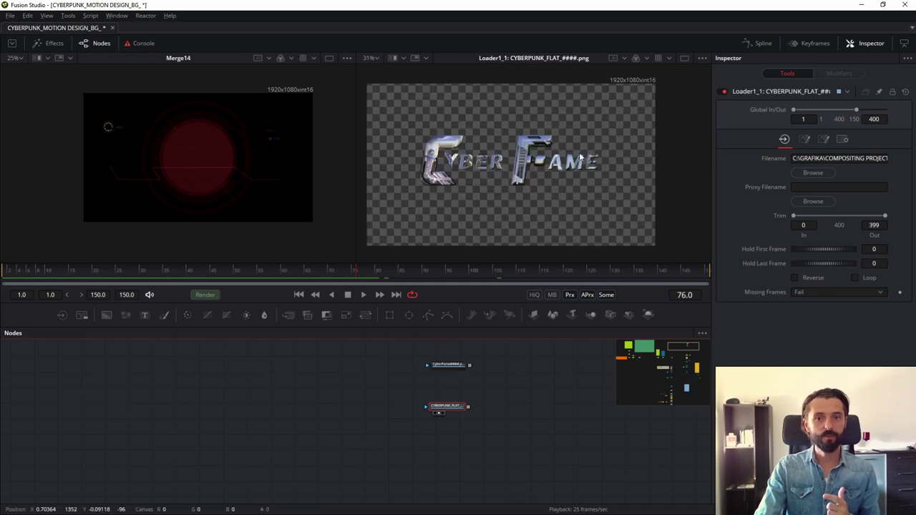
left_click(103, 271)
mouse_move(103, 268)
left_mouse_down()
mouse_move(270, 270)
mouse_move(217, 276)
mouse_move(244, 277)
left_mouse_up()
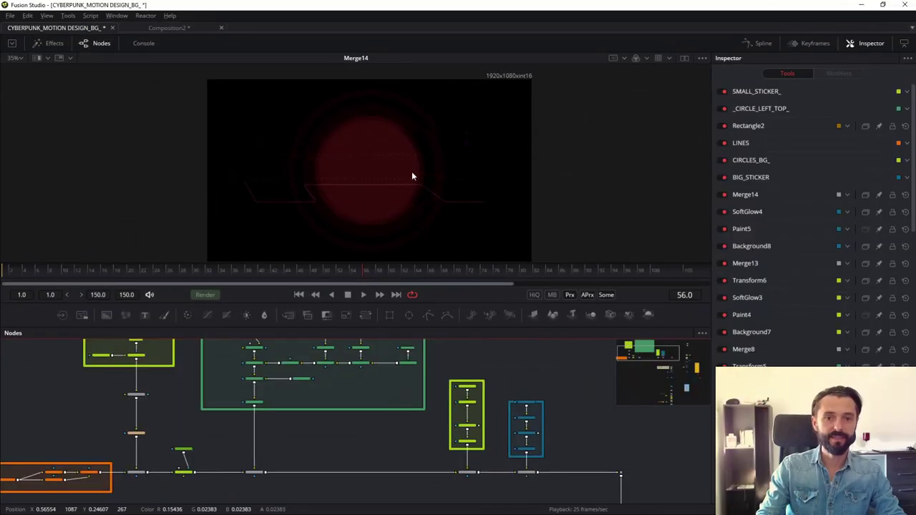
Replay the background comp from frame 1, select then deselect all its nodes, and go to Composition2.
key("Home")
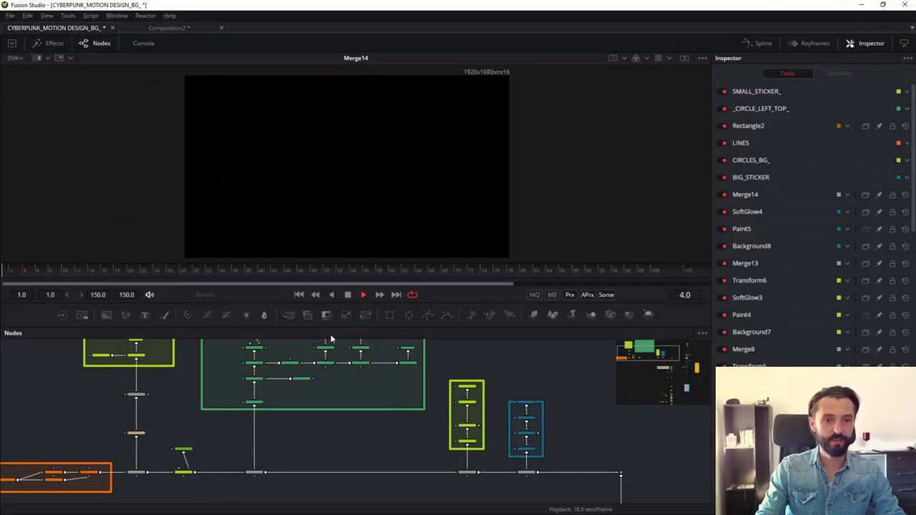
scroll(274, 401, "down", 2)
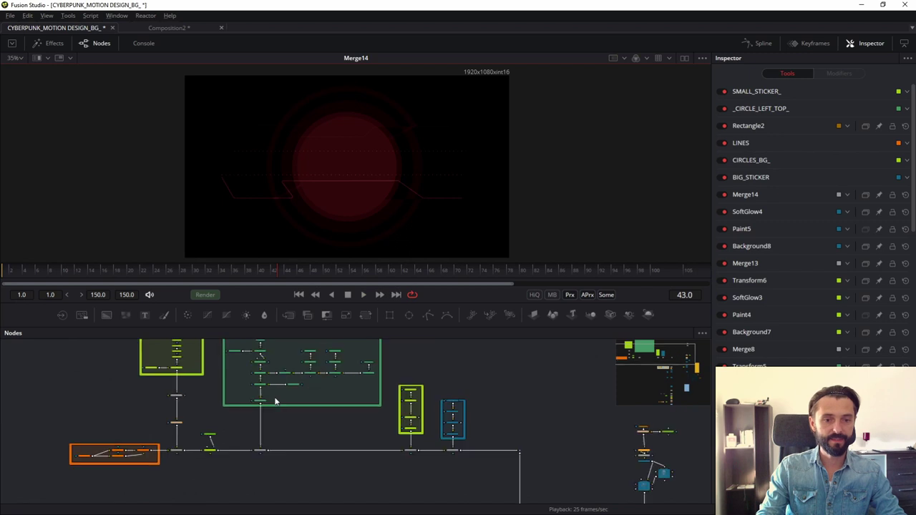
scroll(221, 402, "up", 1)
left_click_drag(40, 350, 513, 490)
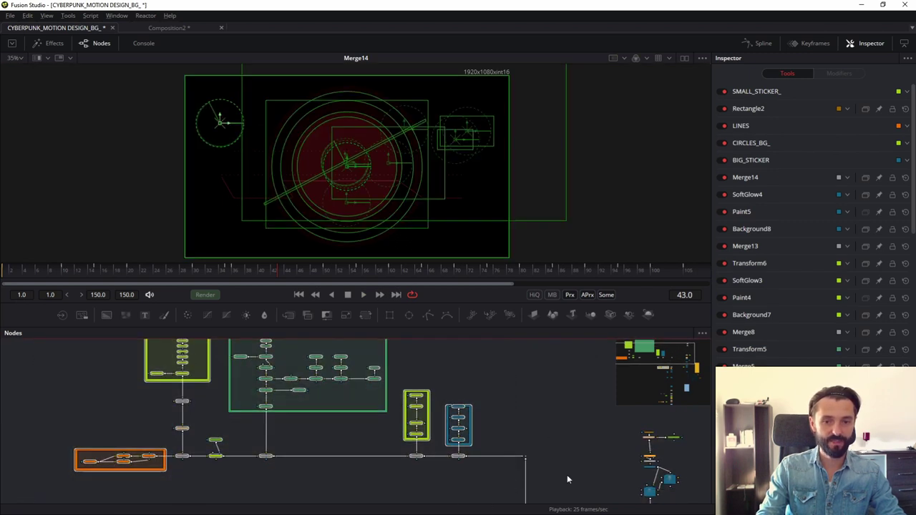
left_click(567, 474)
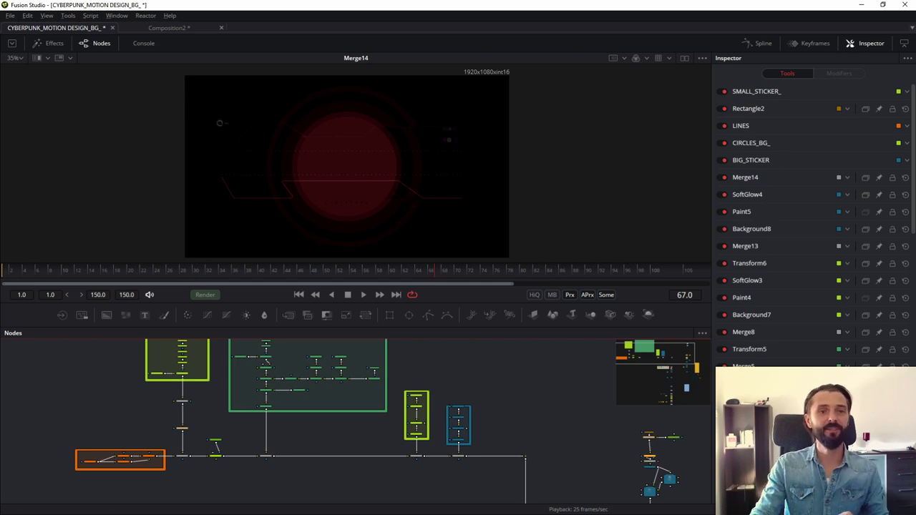
left_click(159, 29)
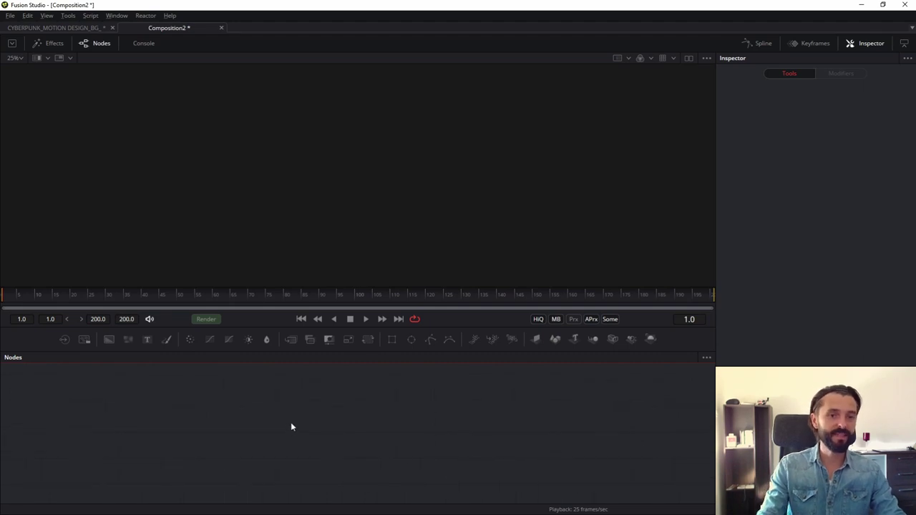
Add a Background node and show Background1 in the viewer.
key("shift+space")
type("back")
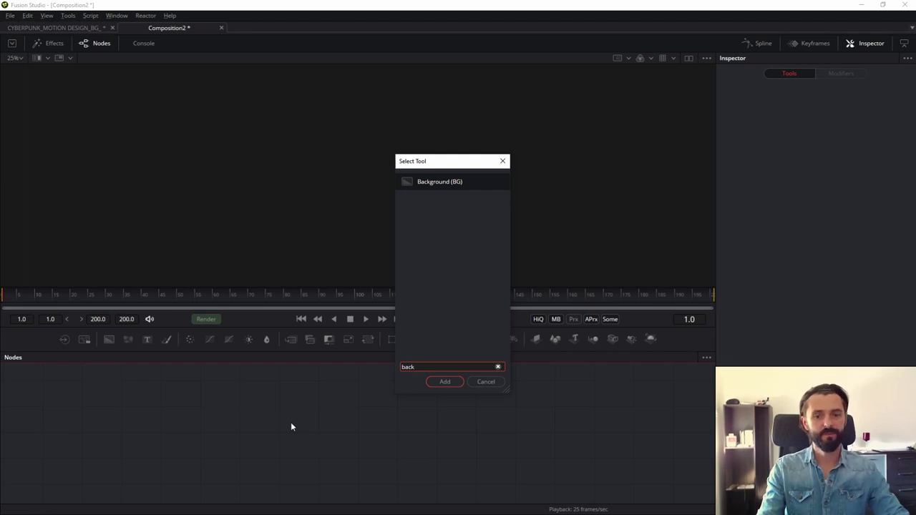
key("Return")
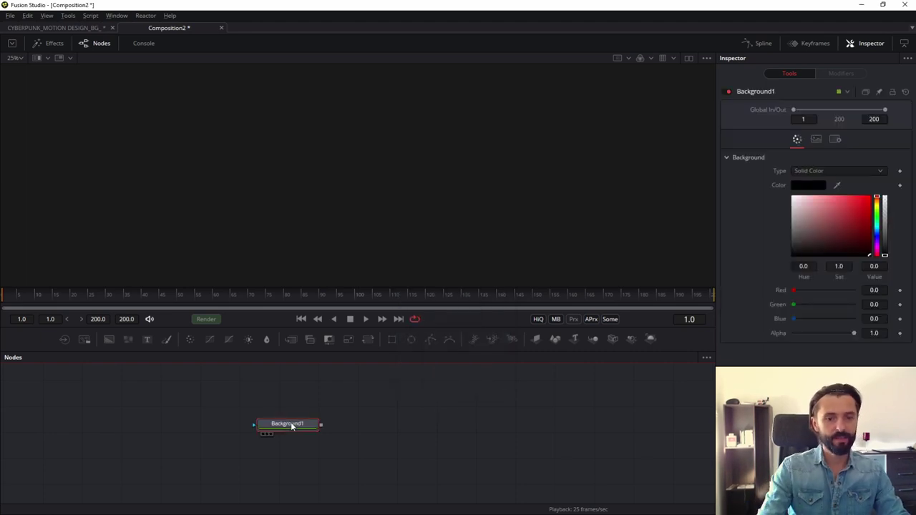
key("1")
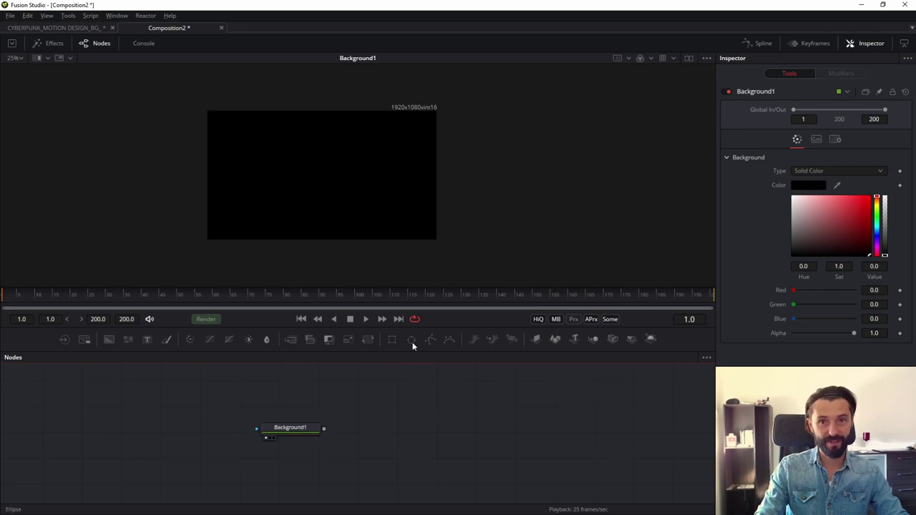
Add Ellipse1 above Background1 and connect it as Background1's mask.
left_click(412, 345)
mouse_move(392, 390)
left_mouse_down()
mouse_move(288, 390)
mouse_move(298, 428)
left_mouse_up()
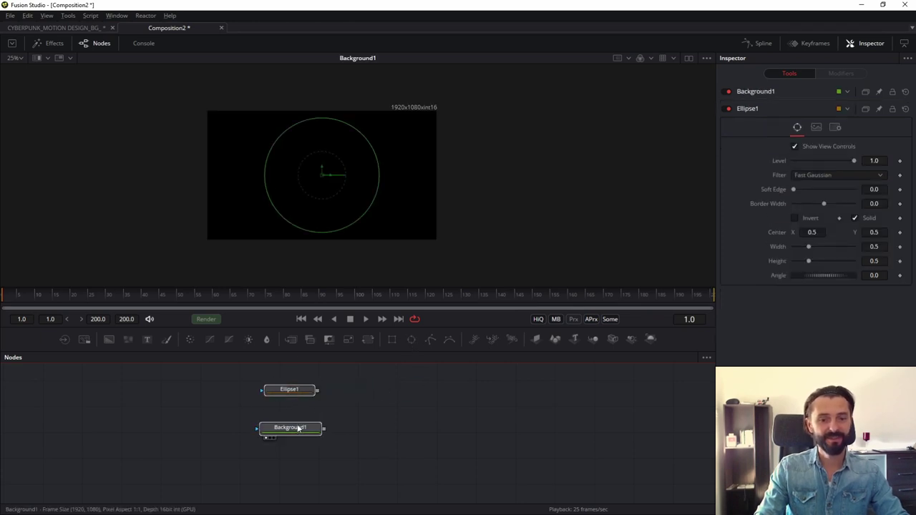
mouse_move(317, 391)
left_mouse_down()
mouse_move(289, 428)
mouse_move(287, 471)
left_mouse_up()
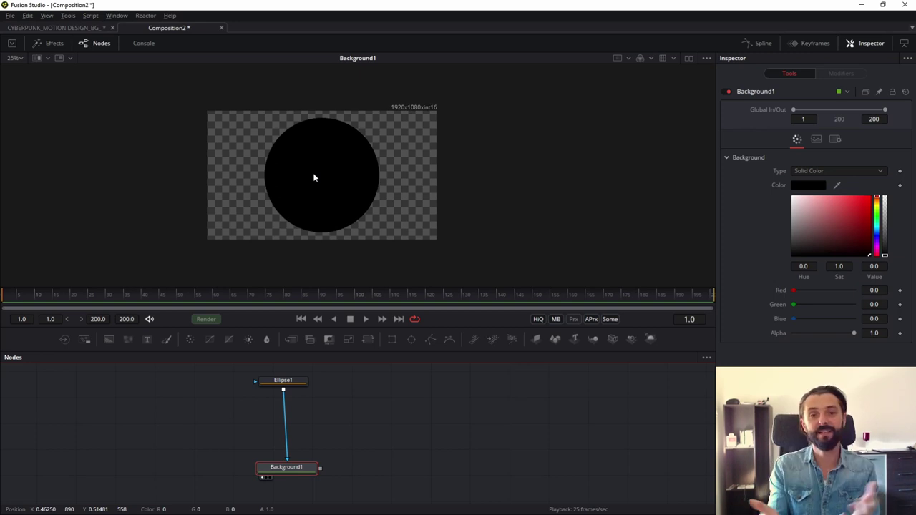
Insert Ellipse2 between Ellipse1 and Background1 and shrink it to about 0.29 scale.
left_click(367, 440)
key("shift+space")
type("back")
key("BackSpace")
key("BackSpace")
key("BackSpace")
type("ell")
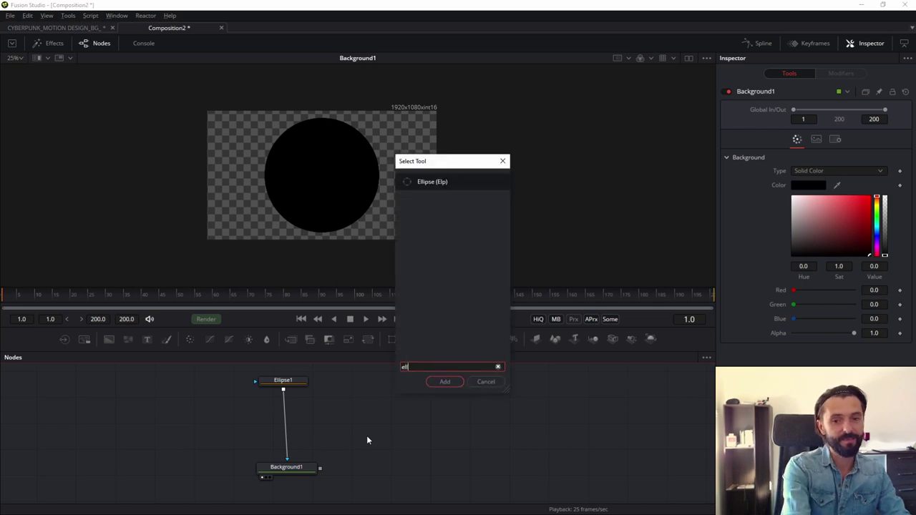
key("Return")
left_click_drag(363, 442, 286, 425)
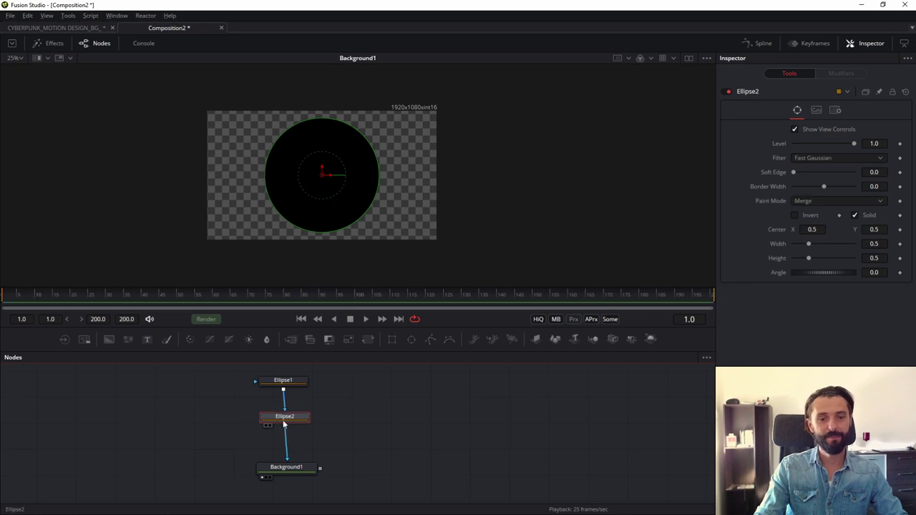
left_click_drag(354, 128, 339, 152)
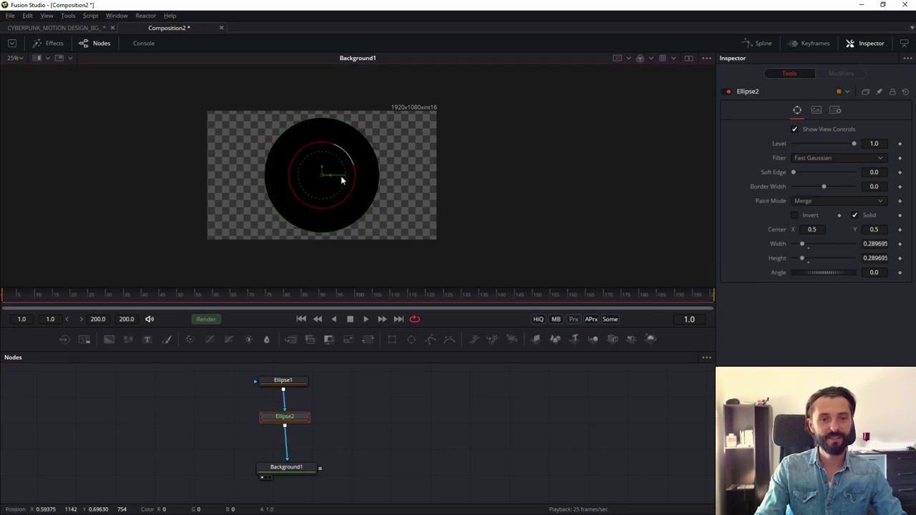
Set Ellipse2's paint mode to Average, leaving a solid core inside a semi-transparent disc.
left_click(275, 466)
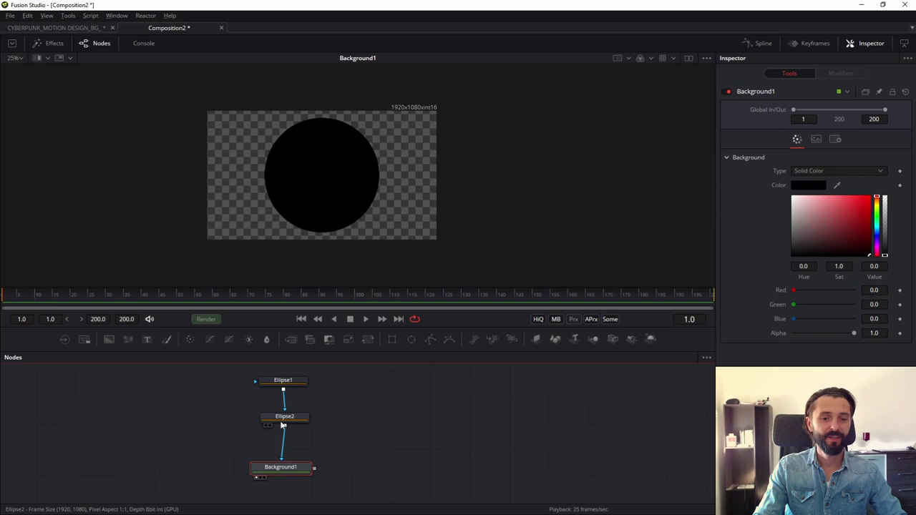
left_click(283, 422)
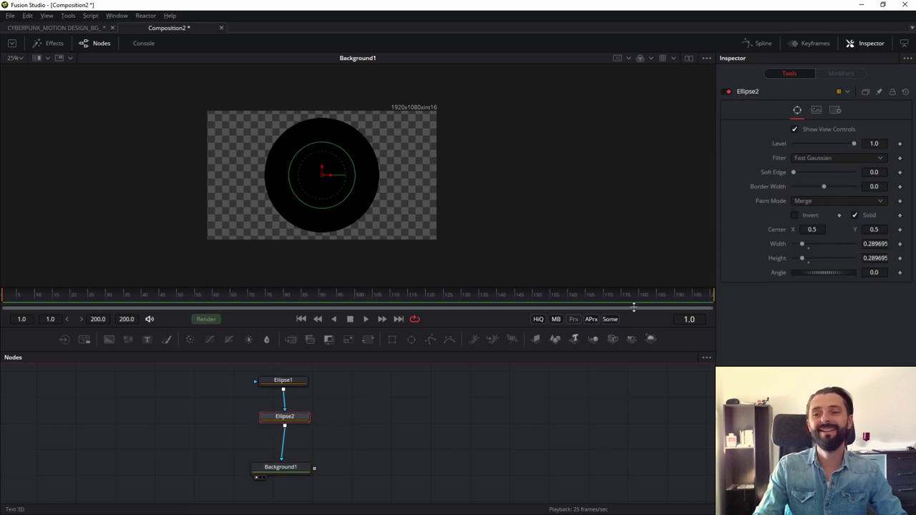
left_click(803, 202)
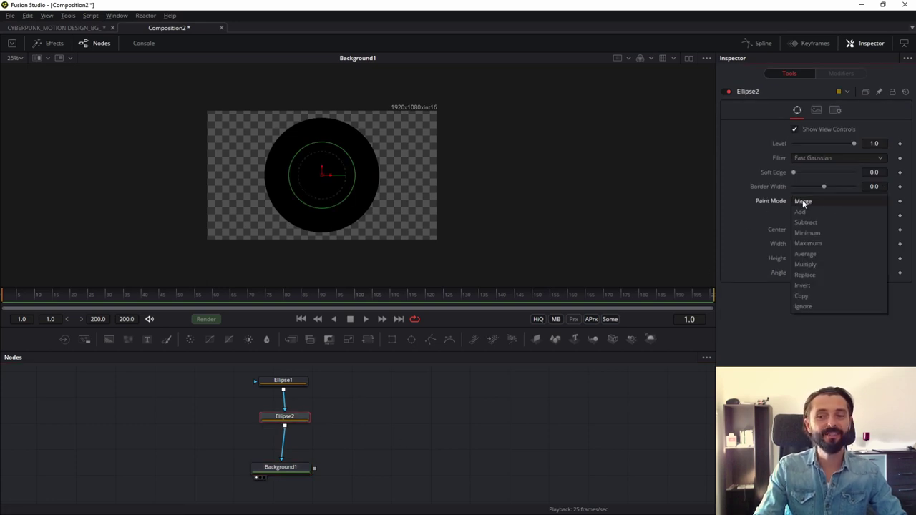
left_click(811, 215)
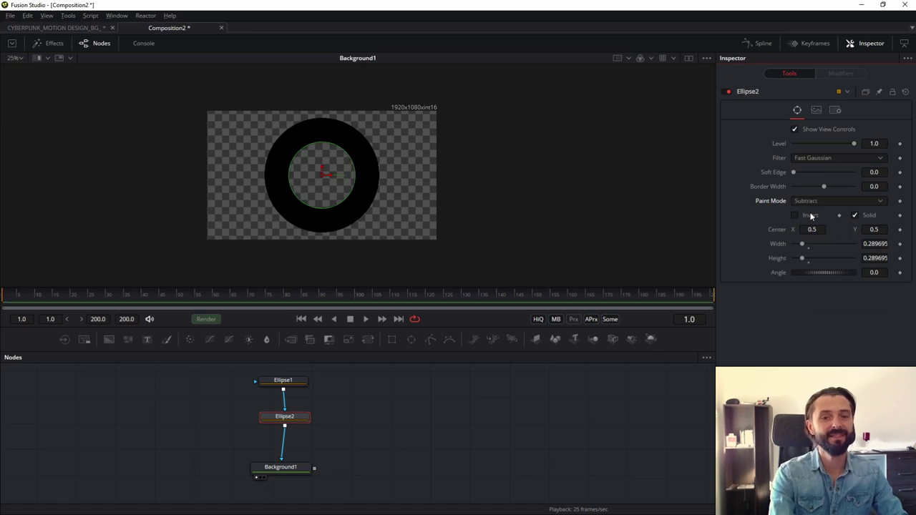
key("Down")
key("Down")
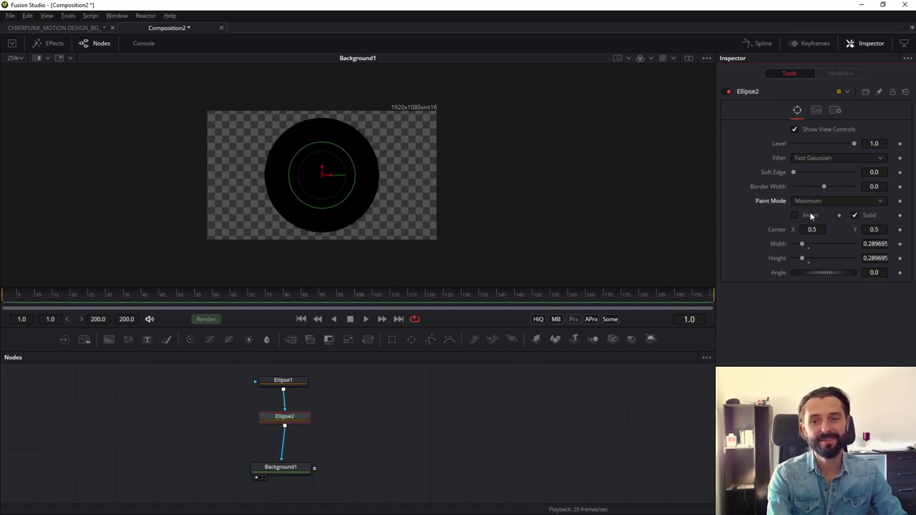
key("Down")
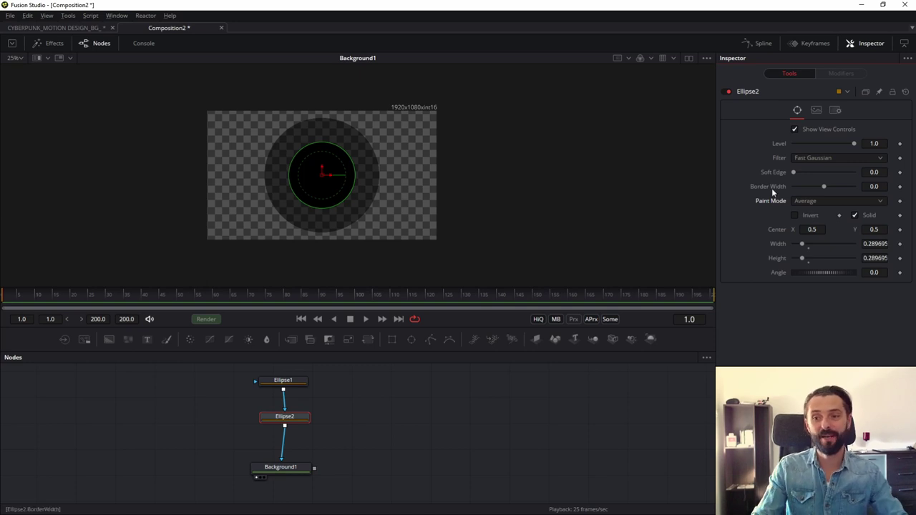
left_click(360, 194)
left_click_drag(300, 419, 264, 428)
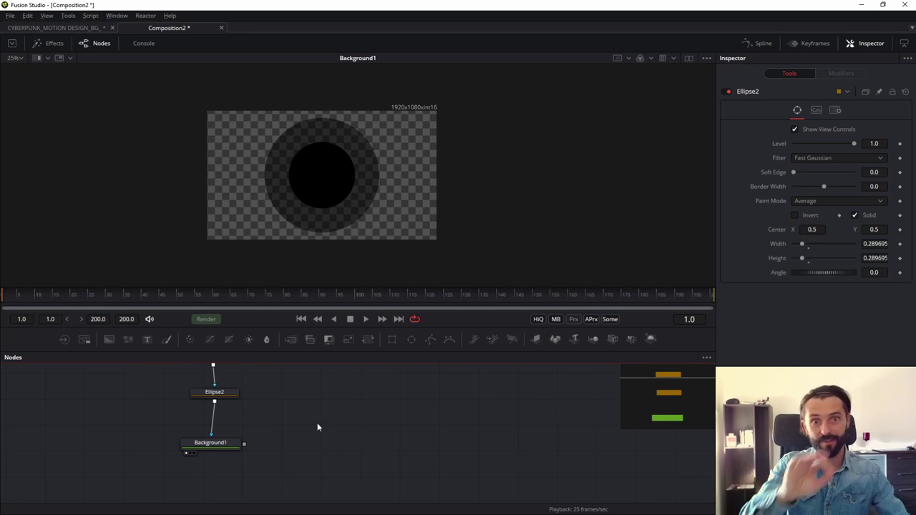
Add a second Background node, Background2, in Composition2.
left_click(75, 27)
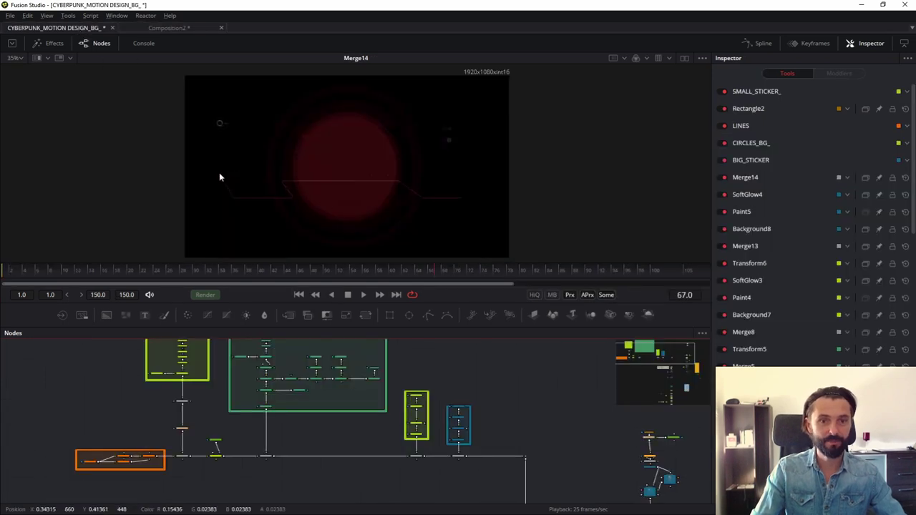
left_click(164, 28)
key("shift+space")
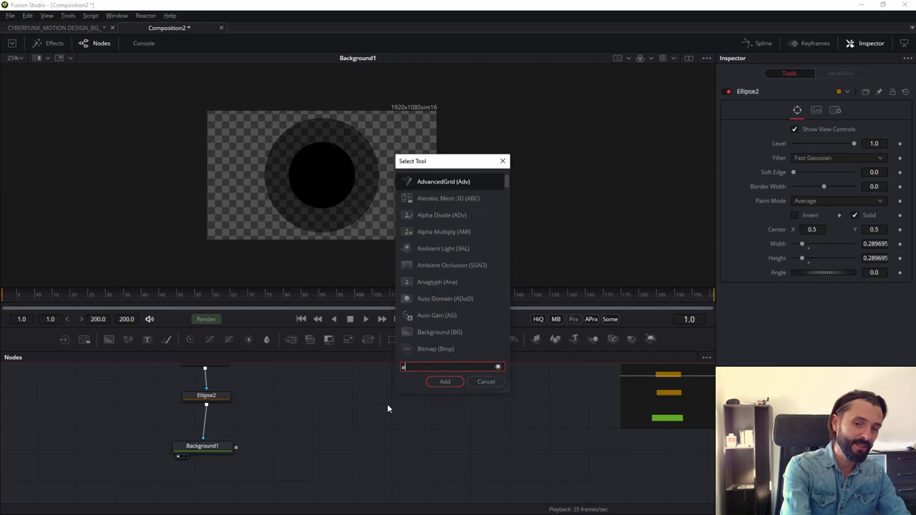
type("back")
key("Return")
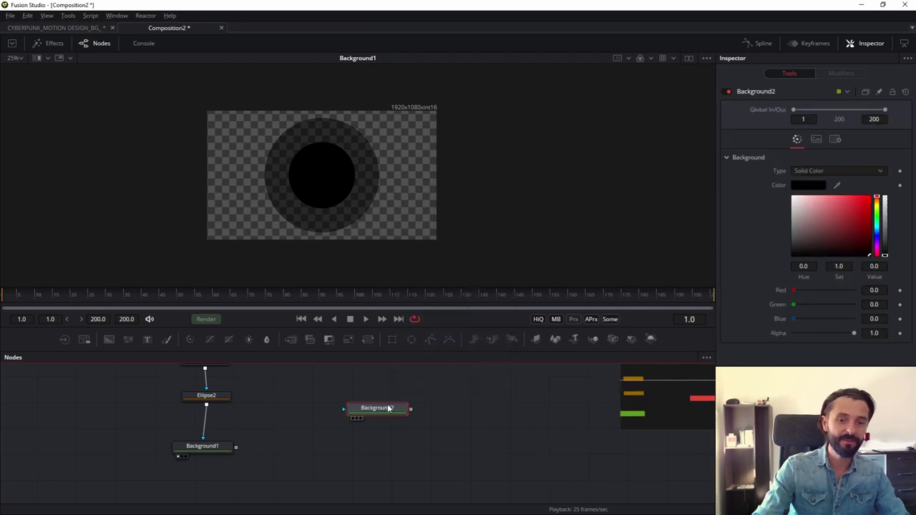
Add a Paint node beside Background2 and wire Background2 into Paint1.
key("shift+space")
type("pa")
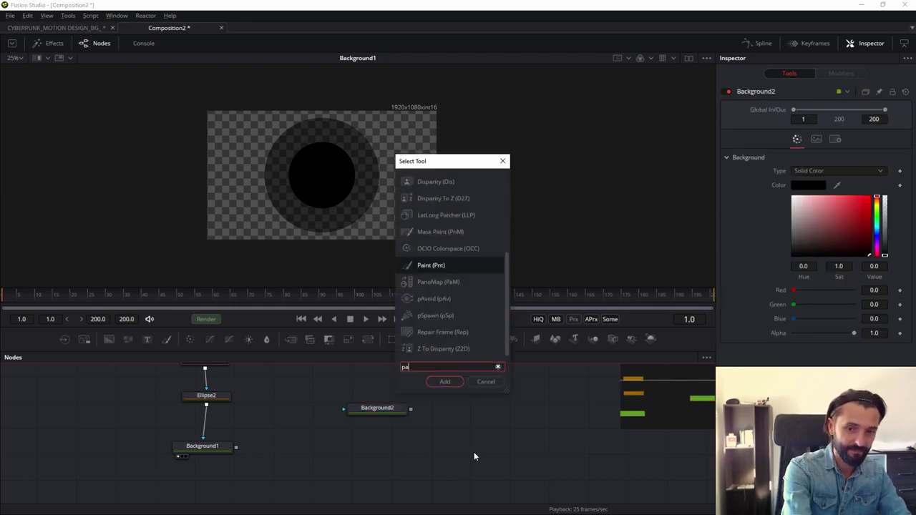
type("int")
key("Return")
mouse_move(474, 453)
left_mouse_down()
mouse_move(471, 412)
mouse_move(458, 409)
left_mouse_up()
mouse_move(391, 411)
left_mouse_down()
mouse_move(377, 410)
mouse_move(463, 414)
left_mouse_up()
left_click(444, 414)
left_click(364, 407)
View Paint1's output and set Background2's Alpha to 0.
left_click(458, 406)
left_click(362, 406)
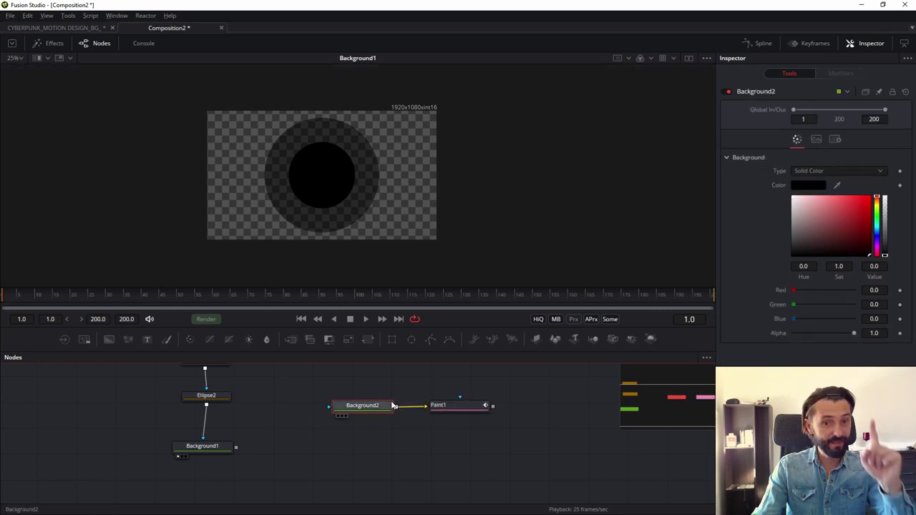
left_click(434, 414)
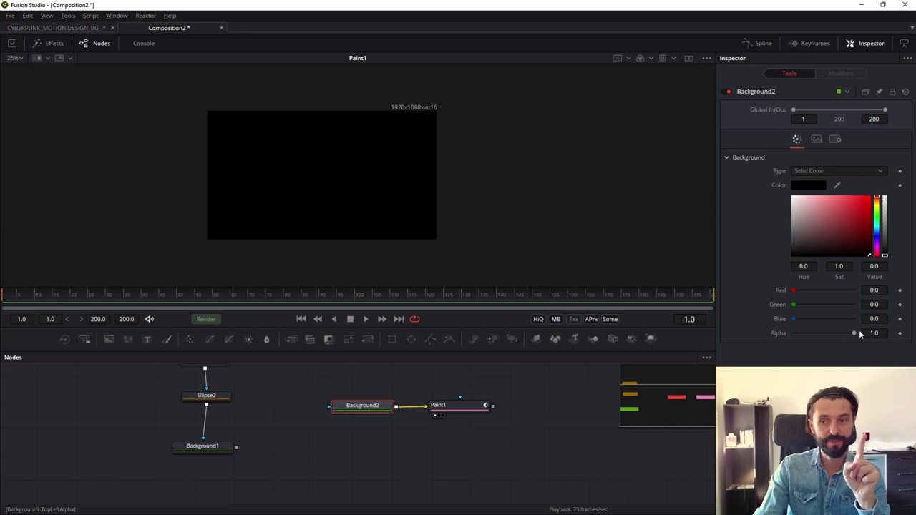
left_click_drag(859, 331, 668, 332)
Draw a PolylineStroke across the frame: level, stepping down, back up, then continuing right.
left_click(439, 406)
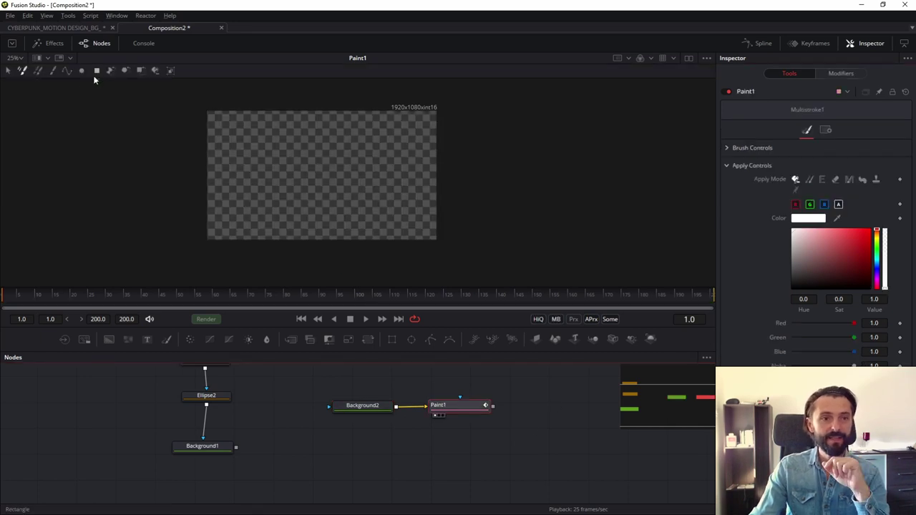
left_click(66, 70)
left_click(223, 173)
left_click(268, 173)
left_click(340, 201)
left_click(366, 174)
left_click(411, 174)
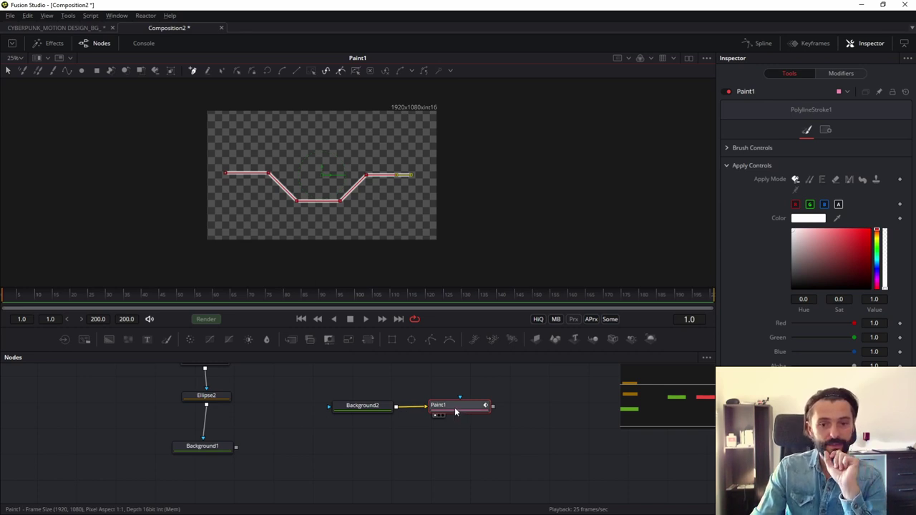
left_click(455, 412)
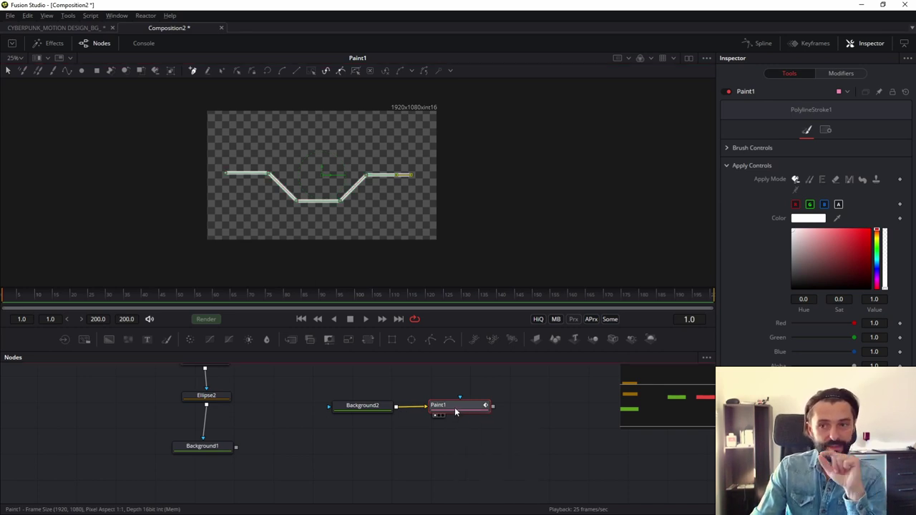
left_click(841, 73)
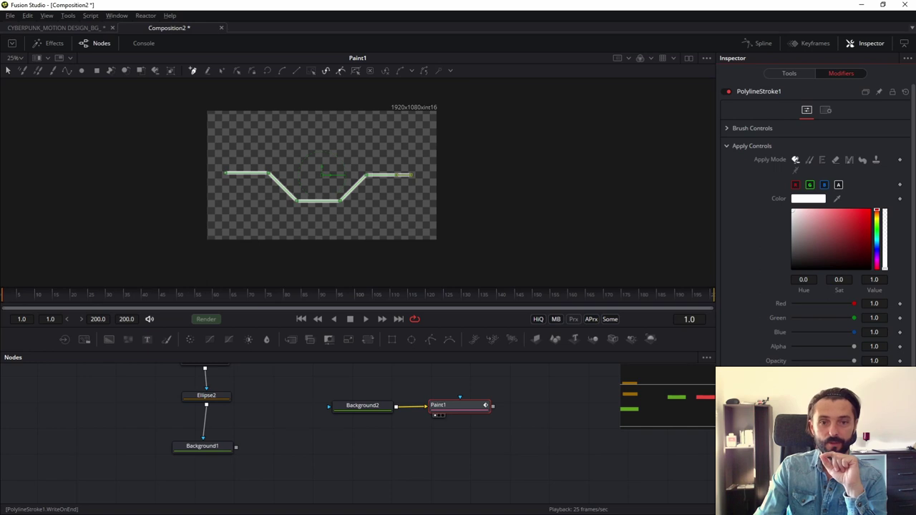
Make the HUD stroke dark red with a smaller brush size, then return to the CYBERPUNK background comp.
left_click(844, 245)
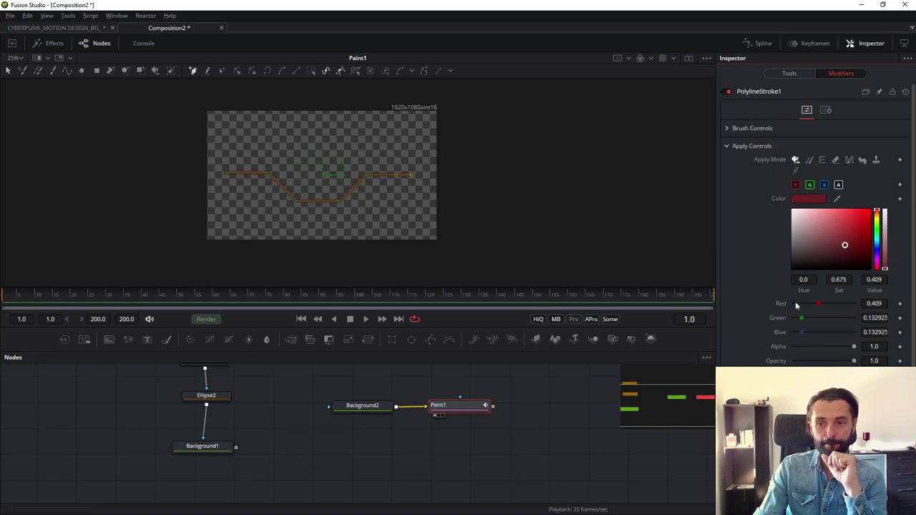
left_click(728, 129)
mouse_move(802, 169)
left_mouse_down()
mouse_move(793, 169)
mouse_move(808, 170)
left_mouse_up()
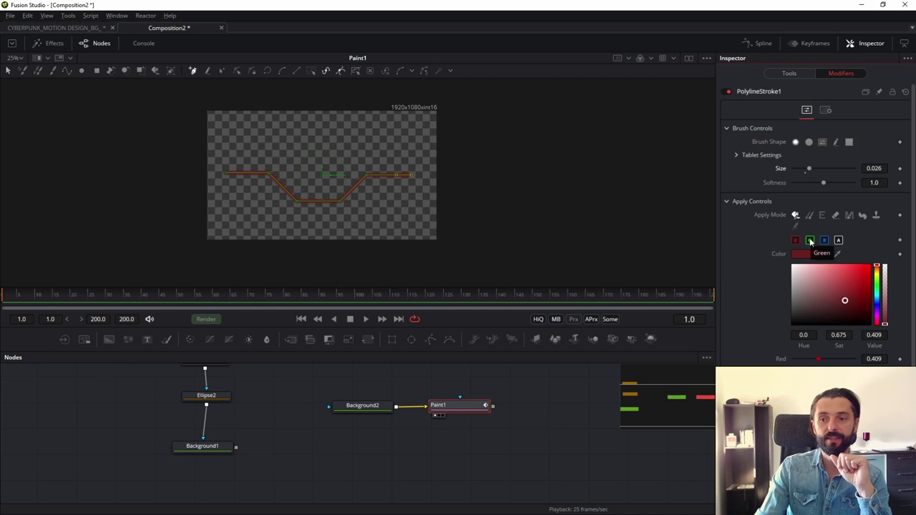
left_click(727, 129)
left_click(726, 129)
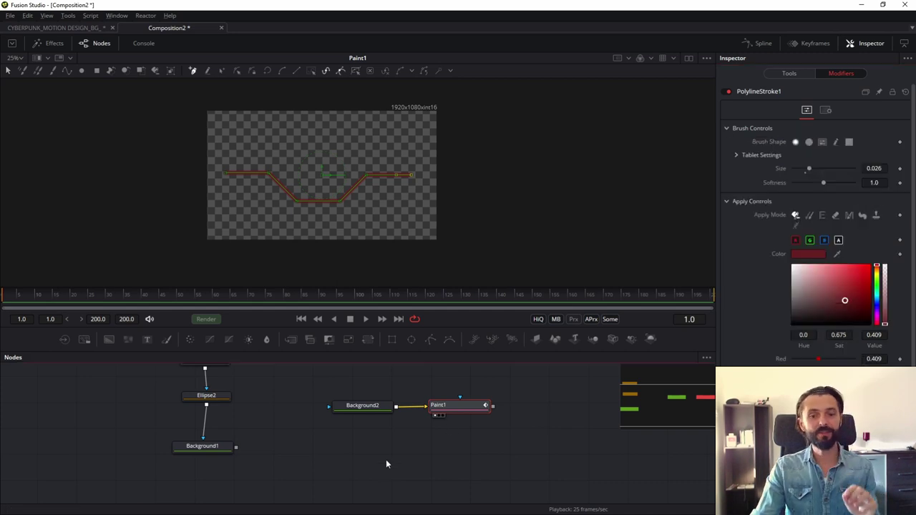
left_click(67, 28)
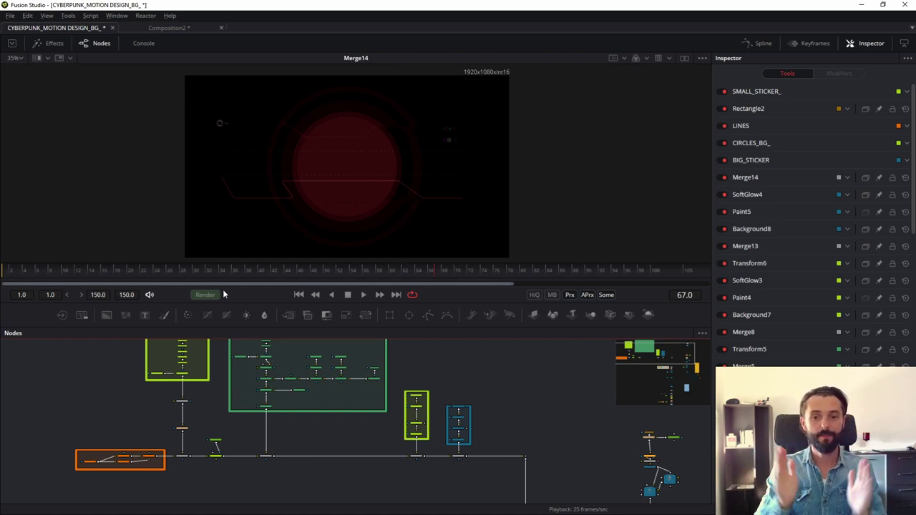
Show Merge14 in the viewer with Checker Underlay enabled for transparent areas.
scroll(286, 415, "right", 5)
scroll(348, 404, "up", 2)
scroll(348, 404, "down", 3)
scroll(422, 403, "down", 3)
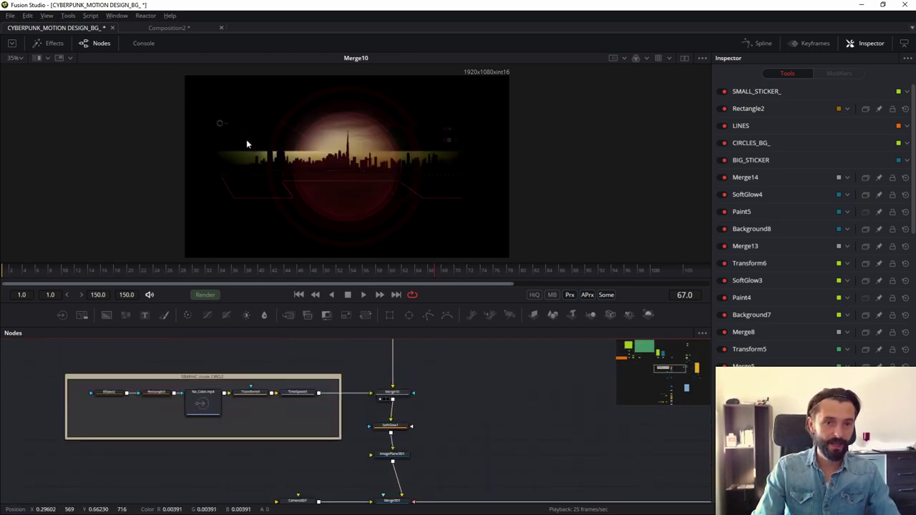
scroll(416, 400, "up", 3)
scroll(422, 444, "up", 2)
scroll(362, 410, "left", 2)
left_click_drag(298, 413, 392, 151)
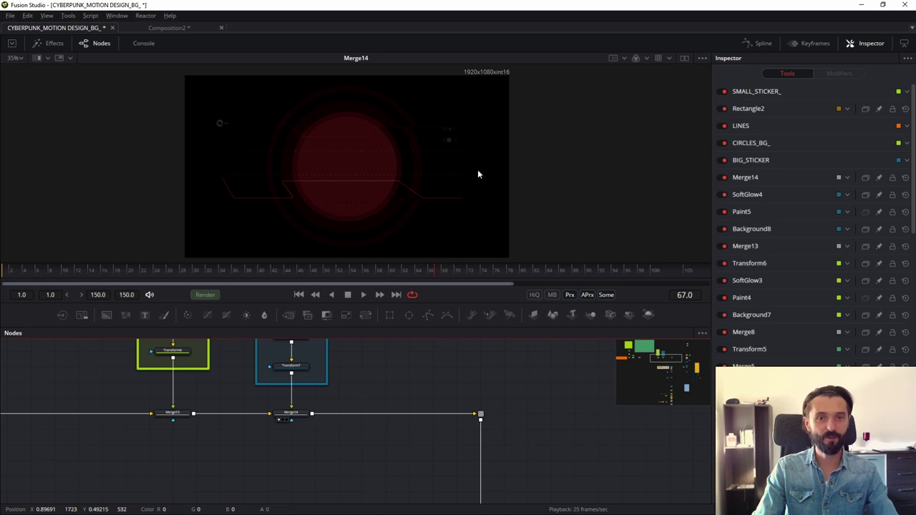
right_click(541, 152)
mouse_move(566, 181)
left_click(708, 186)
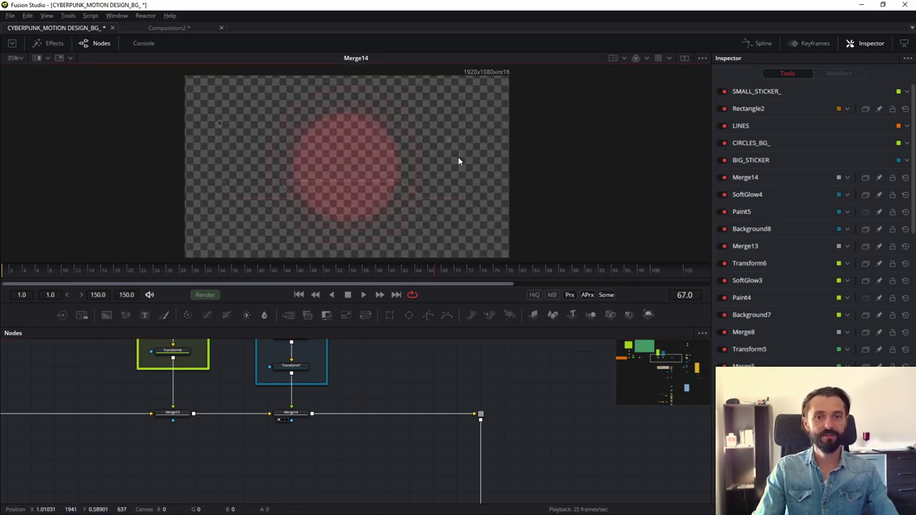
scroll(473, 372, "down", 3)
scroll(484, 386, "down", 2)
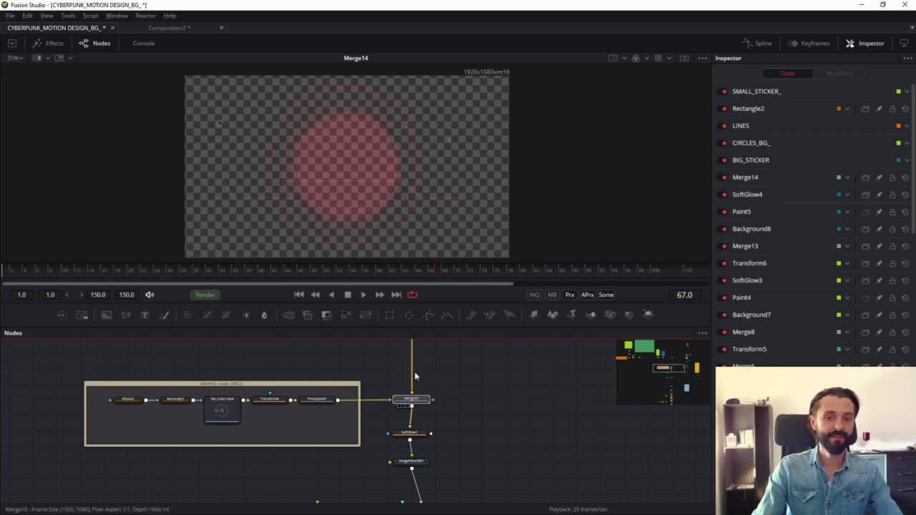
Step through Merge10, SoftGlow1 and ImagePlane3D1 in the viewer, scrubbing back near the start.
left_click_drag(415, 395, 370, 140)
scroll(426, 383, "down", 3)
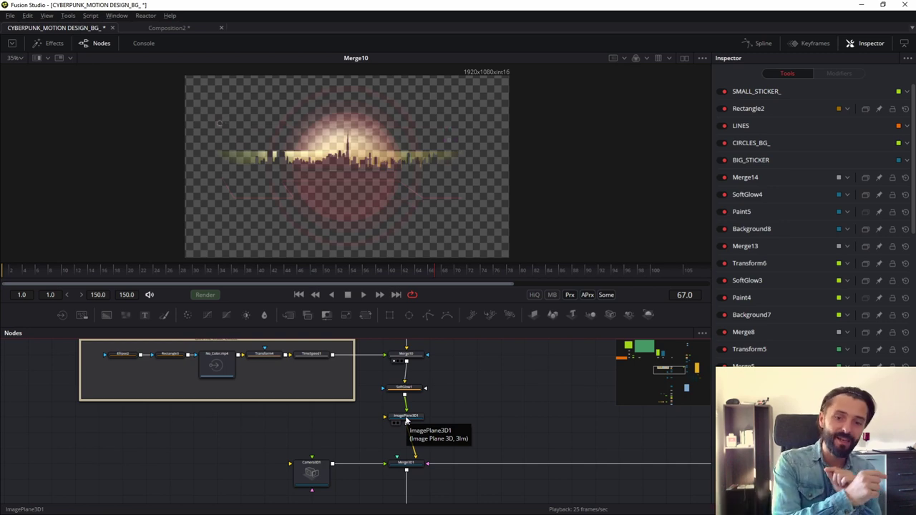
scroll(384, 410, "up", 2)
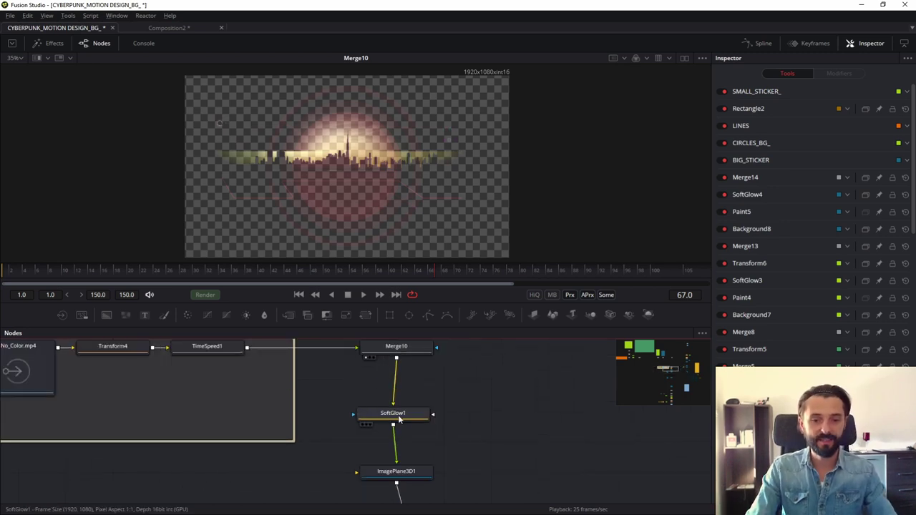
scroll(392, 466, "down", 1)
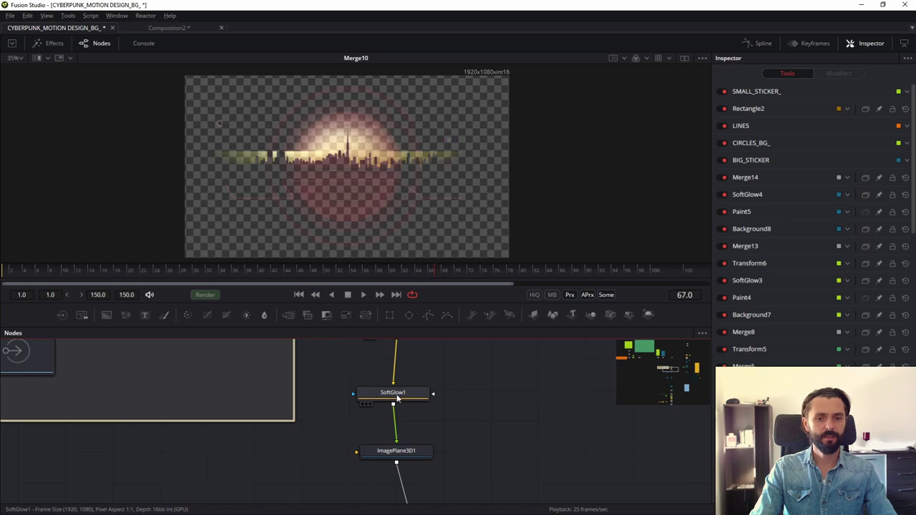
left_click_drag(395, 396, 382, 192)
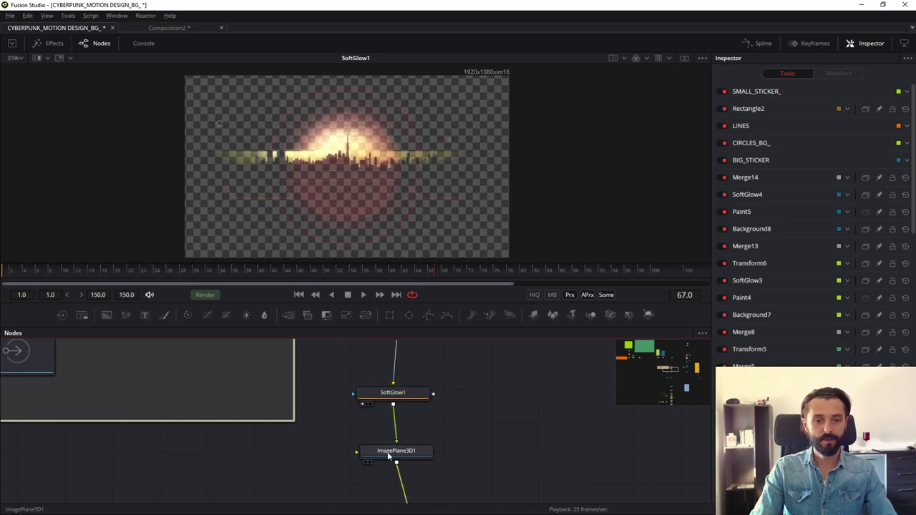
left_click_drag(388, 451, 383, 199)
left_click_drag(96, 265, 11, 269)
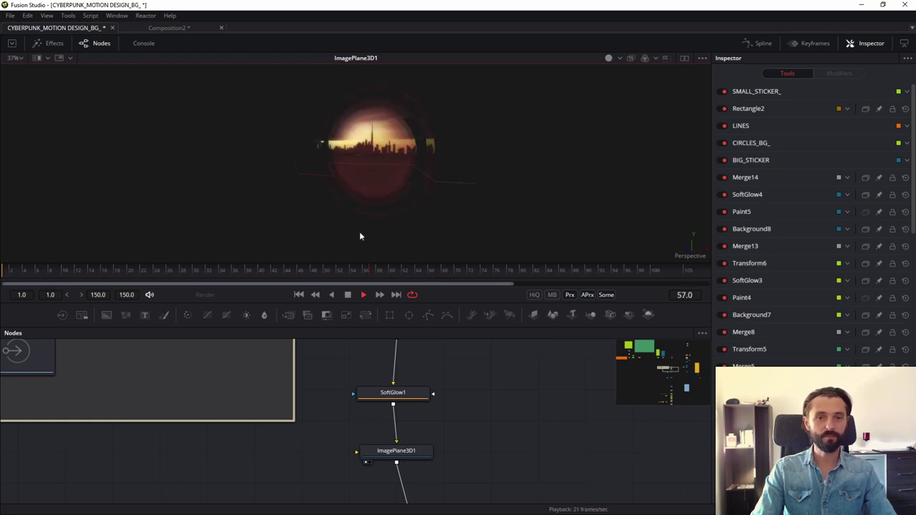
left_click_drag(434, 457, 349, 402)
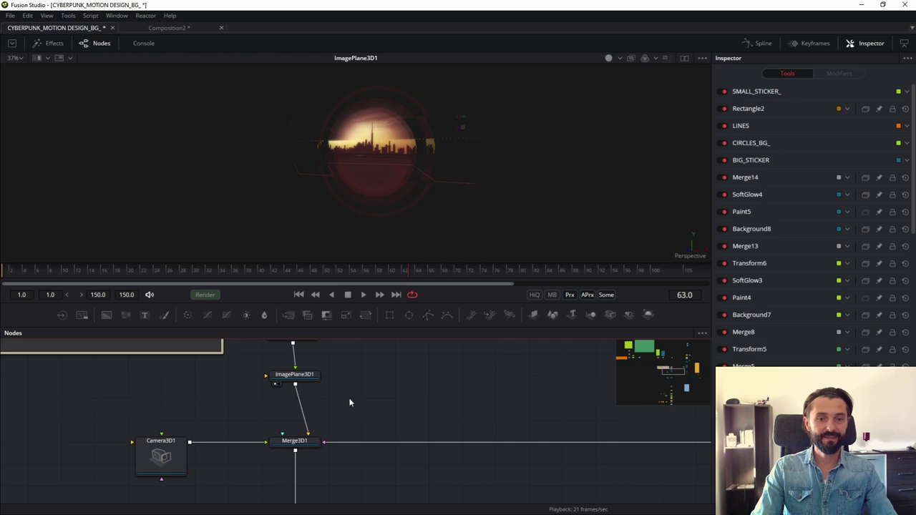
scroll(340, 429, "down", 2)
scroll(343, 415, "down", 3)
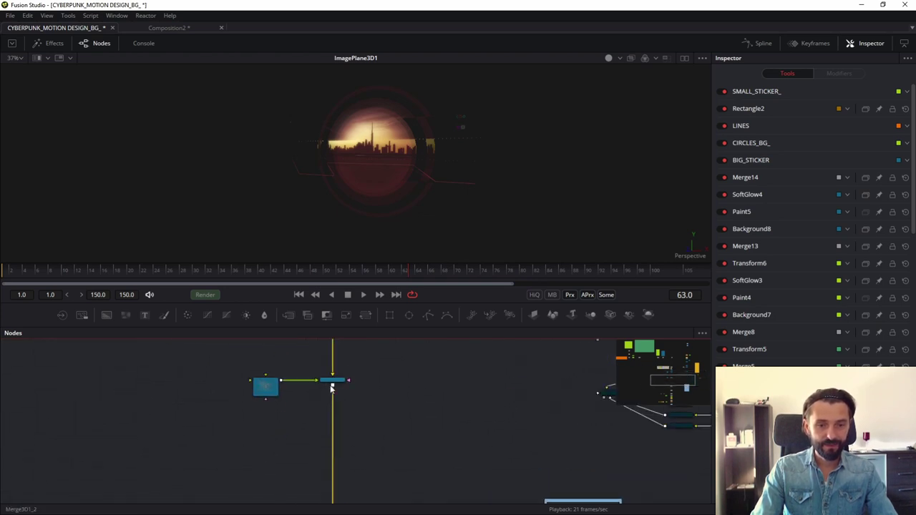
scroll(337, 387, "down", 2)
scroll(347, 401, "down", 3)
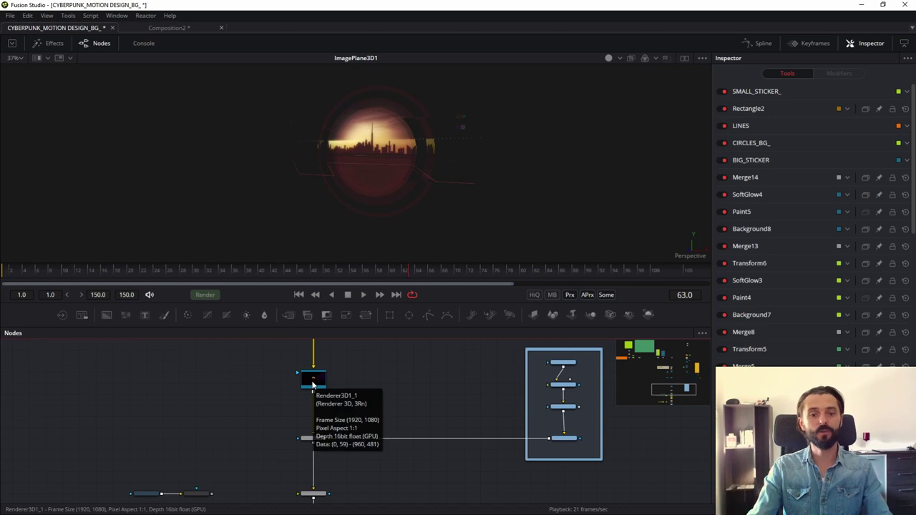
View Renderer3D1's output and split the viewer into two side-by-side views.
left_click_drag(313, 379, 366, 203)
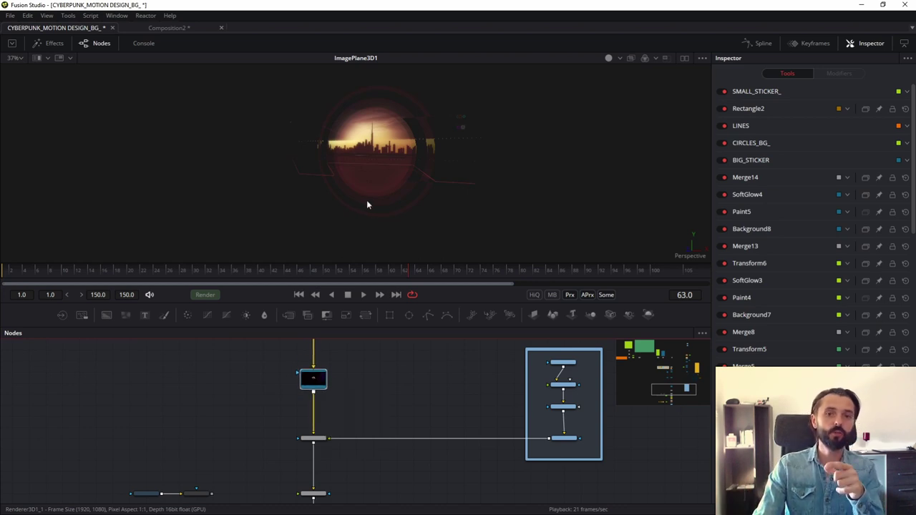
scroll(367, 197, "down", 3)
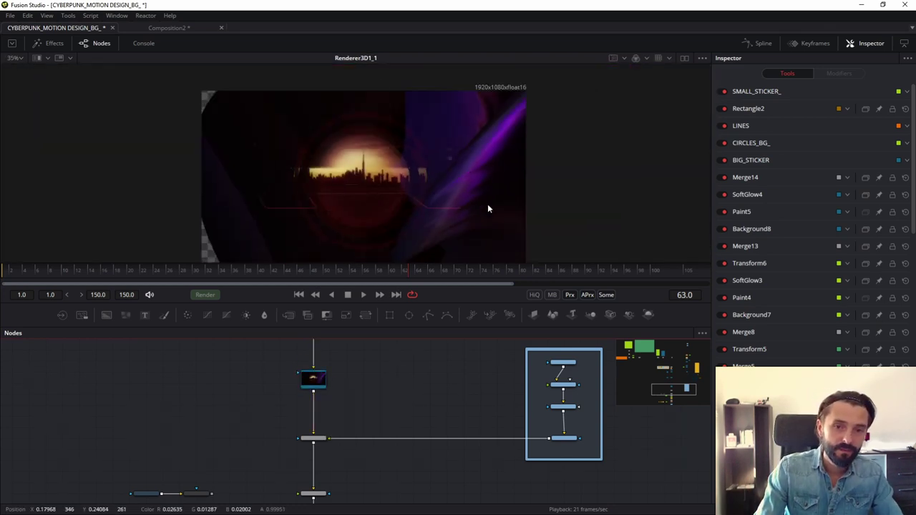
scroll(469, 421, "up", 2)
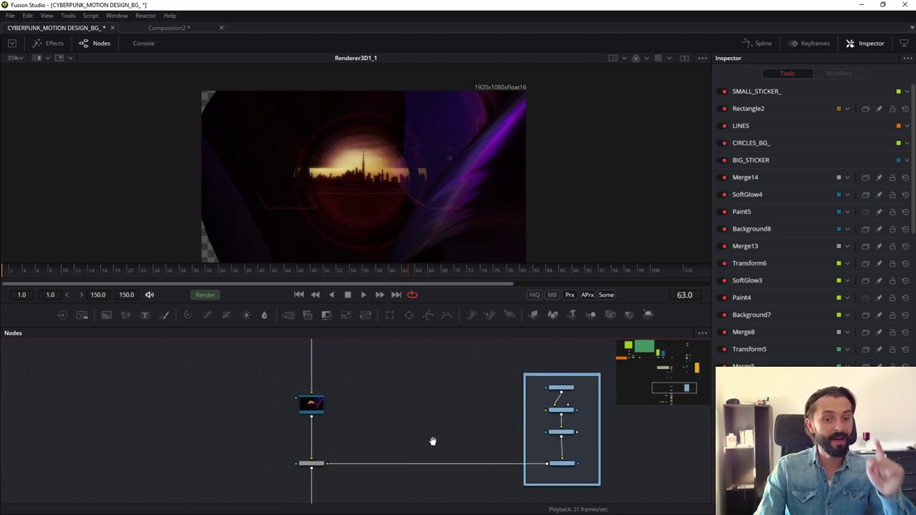
scroll(367, 376, "down", 2)
scroll(366, 377, "up", 2)
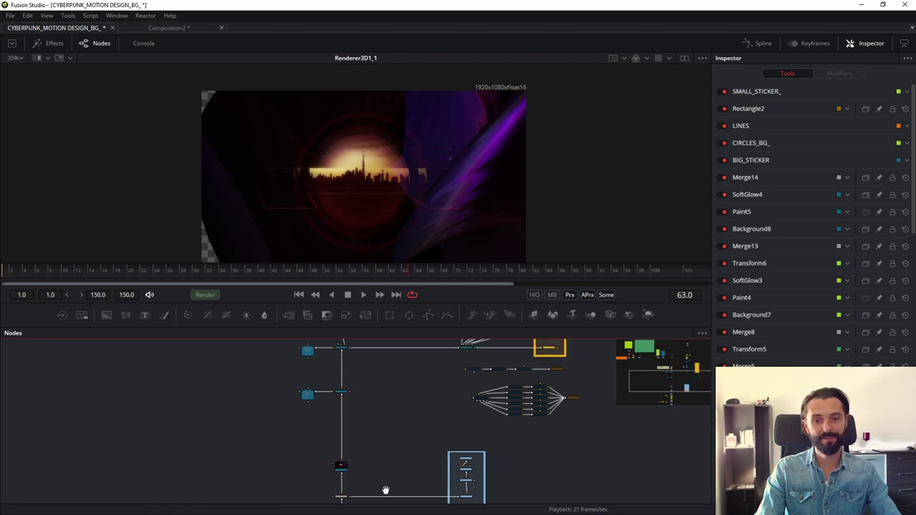
scroll(402, 406, "up", 2)
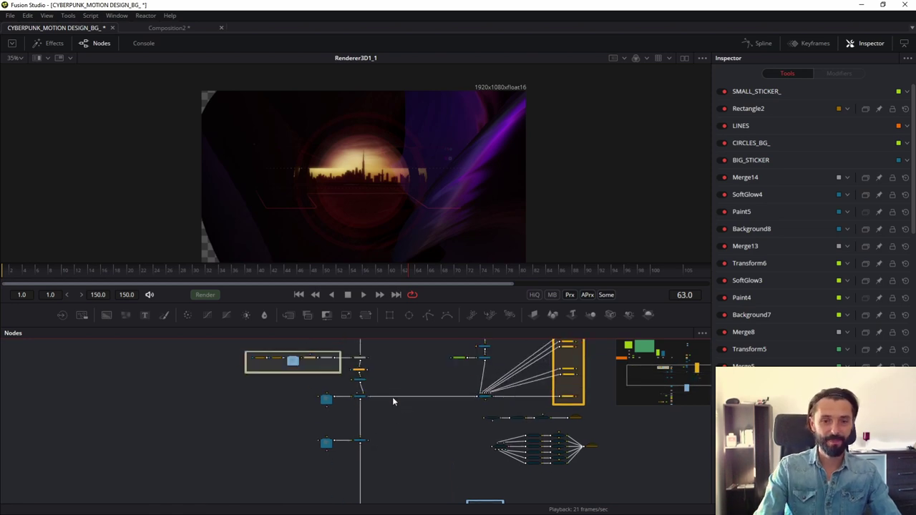
scroll(392, 396, "up", 2)
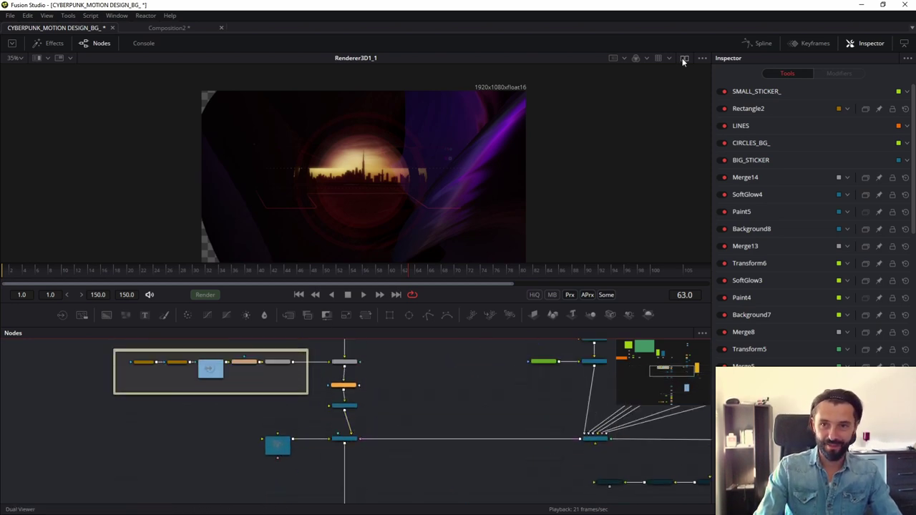
left_click(683, 60)
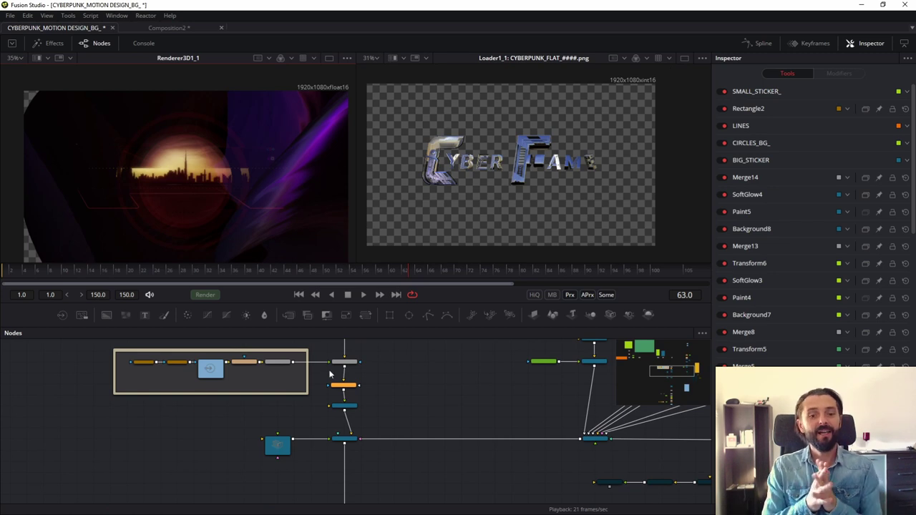
Show the CyberFame####.png loader in the right viewer and jump to frame 27.
mouse_move(454, 366)
left_mouse_down()
mouse_move(414, 455)
mouse_move(369, 421)
left_mouse_up()
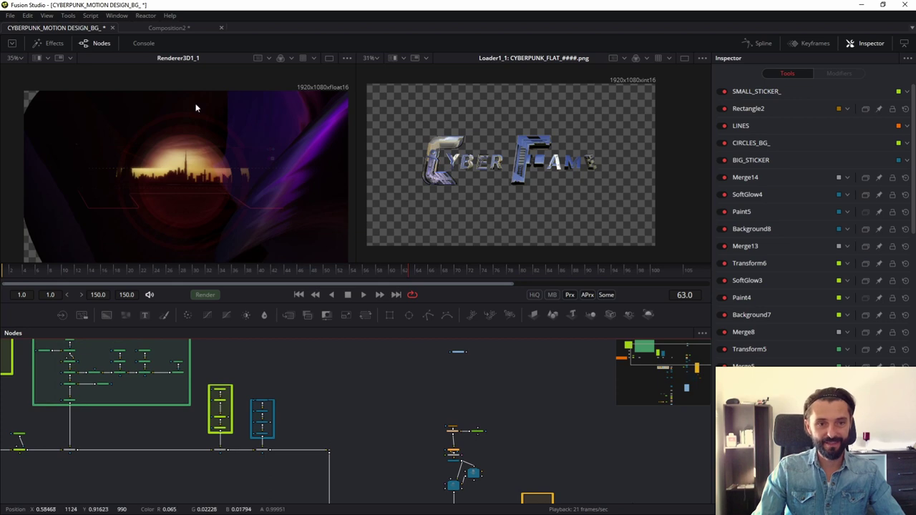
scroll(445, 380, "up", 2)
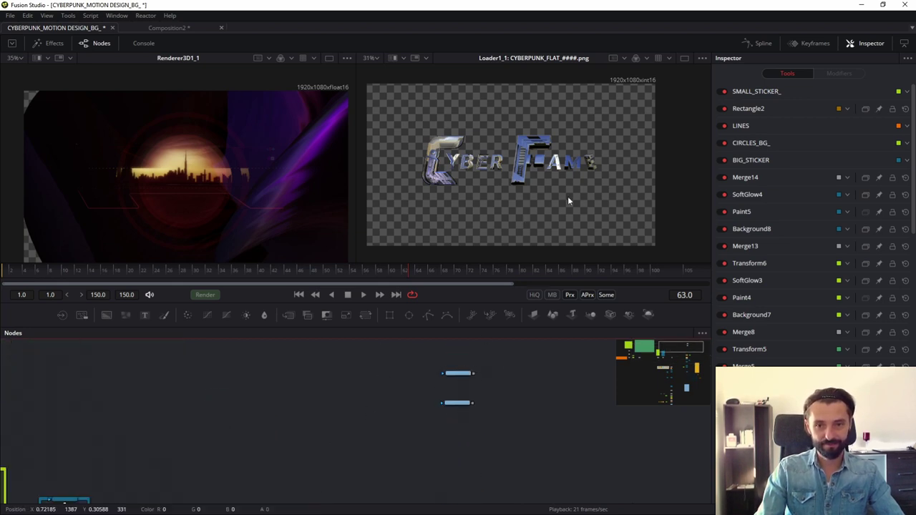
scroll(445, 374, "up", 2)
left_click_drag(475, 372, 496, 175)
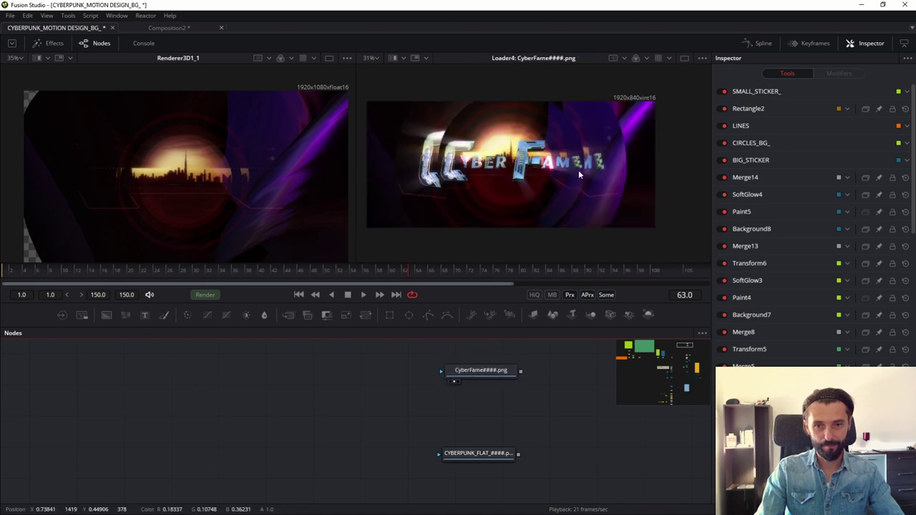
left_click(175, 269)
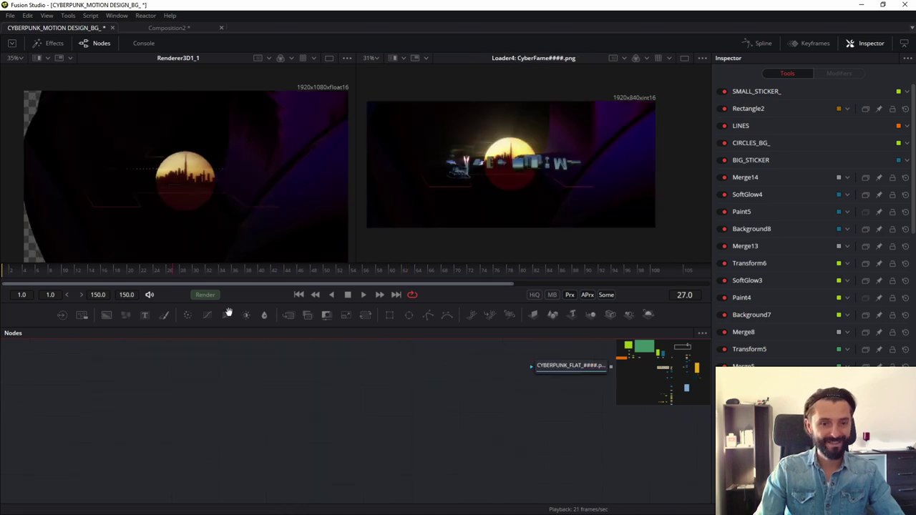
scroll(276, 397, "down", 3)
scroll(339, 385, "down", 3)
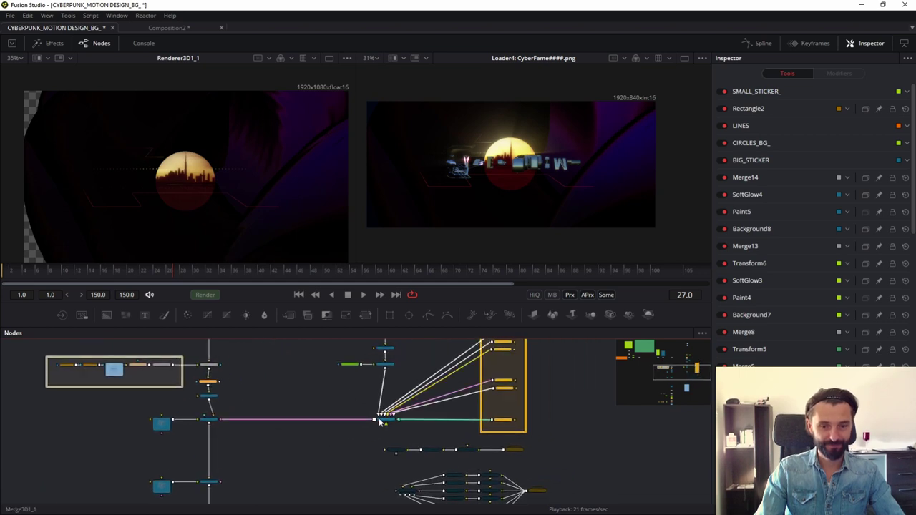
Inspect Merge3D1, Shape3D1's settings and the Displace3D1 shape in the left viewer.
mouse_move(383, 418)
left_mouse_down()
mouse_move(304, 146)
mouse_move(125, 216)
left_mouse_up()
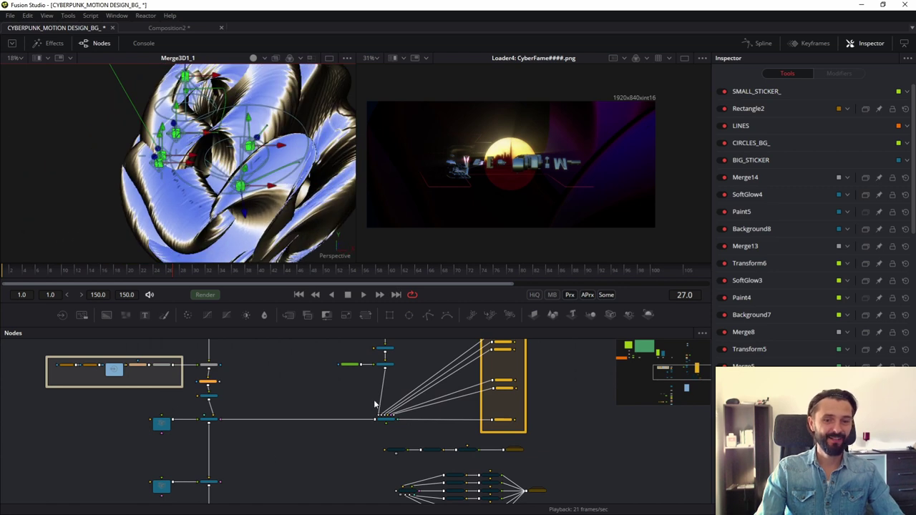
left_click_drag(235, 435, 295, 417)
scroll(454, 472, "up", 3)
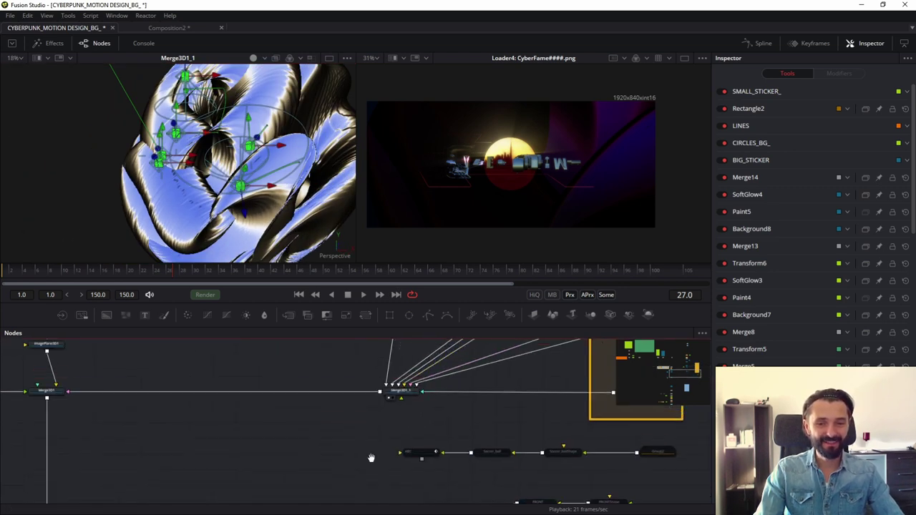
left_click(374, 352)
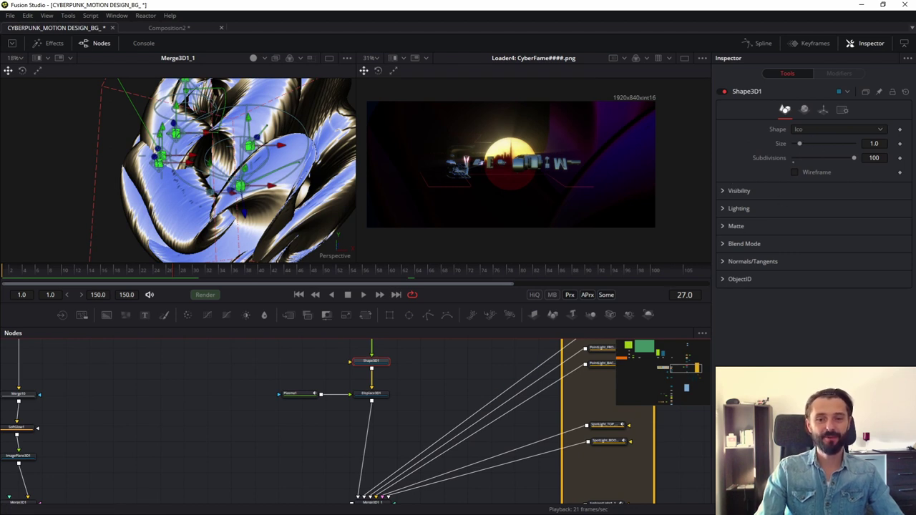
scroll(372, 398, "up", 2)
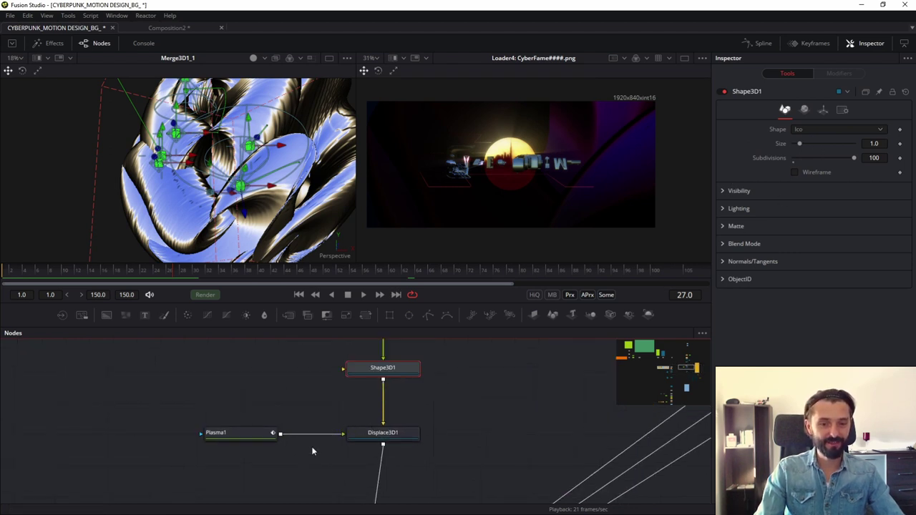
left_click(351, 443)
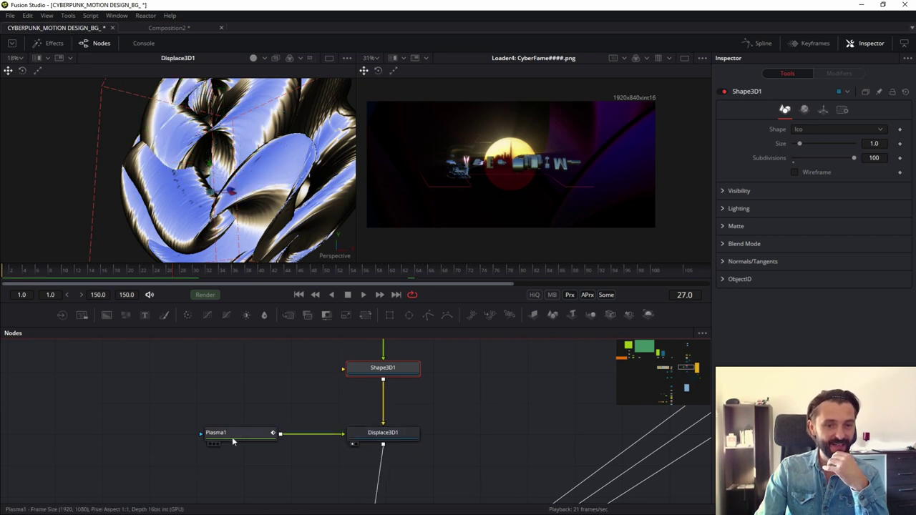
View the Plasma1 pattern, then Merge3D1, and finally Merge3D1_2 in the left viewer.
left_click_drag(231, 436, 184, 176)
scroll(189, 146, "down", 8)
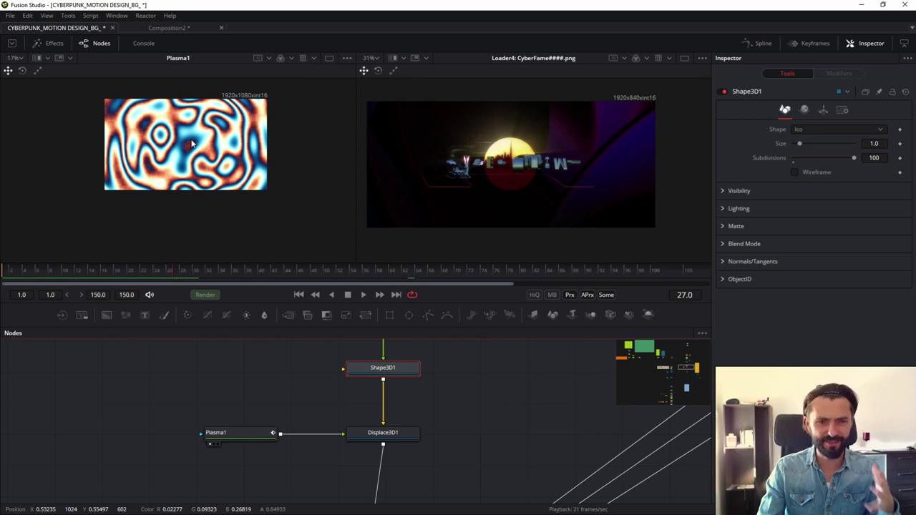
scroll(319, 434, "down", 3)
scroll(362, 393, "down", 4)
left_click_drag(151, 413, 143, 165)
scroll(102, 161, "up", 3)
scroll(102, 161, "up", 2)
left_click_drag(188, 393, 238, 438)
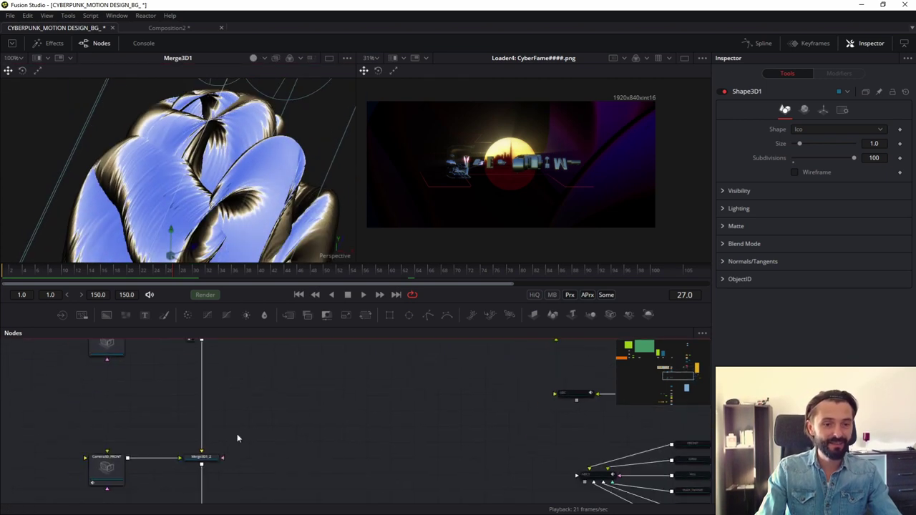
left_click_drag(200, 464, 233, 224)
scroll(233, 472, "down", 2)
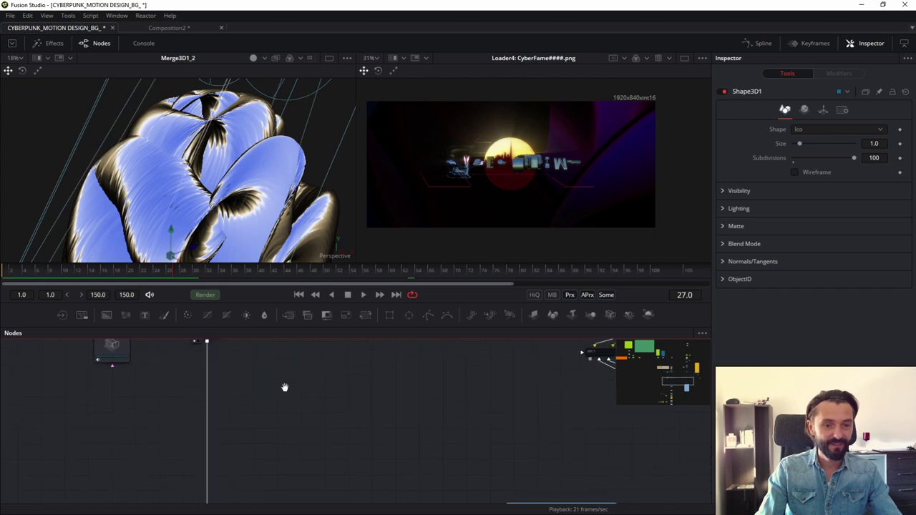
scroll(292, 432, "down", 5)
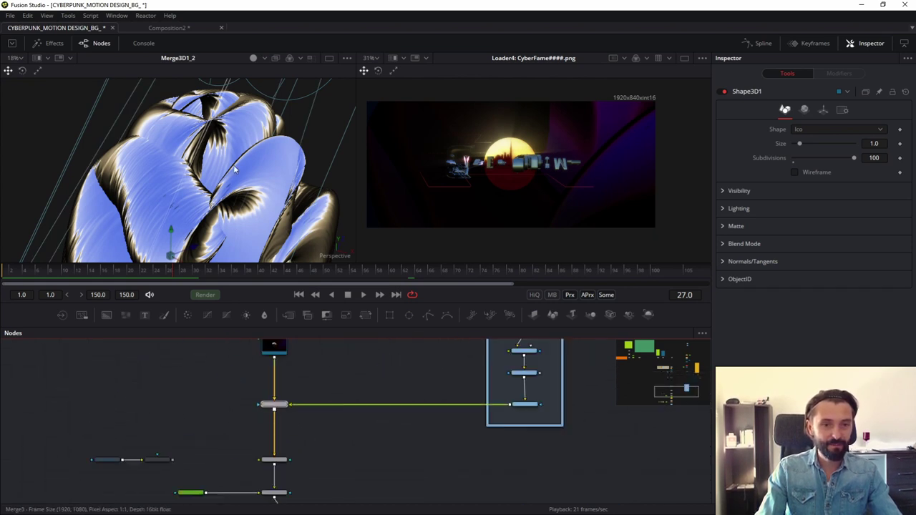
Show Merge3, then the Renderer3D1_1 output, in the left viewer.
key("1")
scroll(224, 168, "down", 3)
scroll(235, 182, "down", 2)
scroll(294, 405, "up", 3)
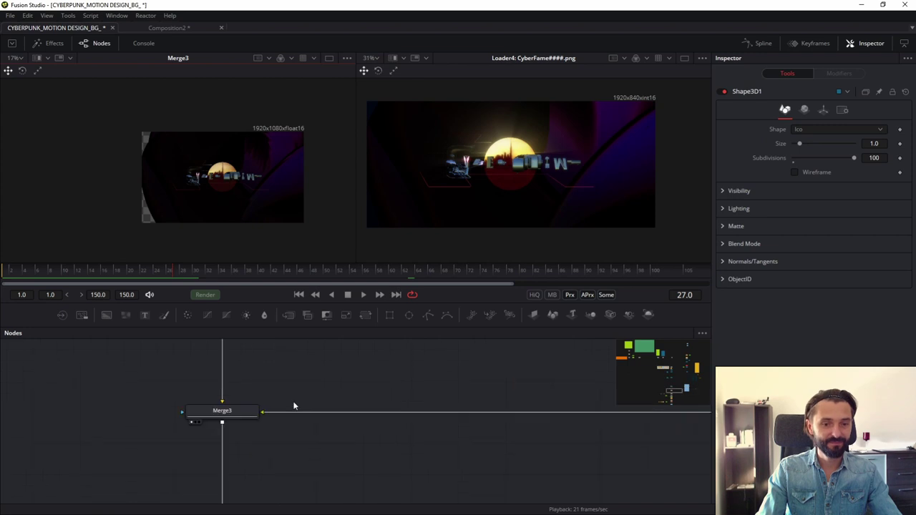
scroll(273, 391, "down", 3)
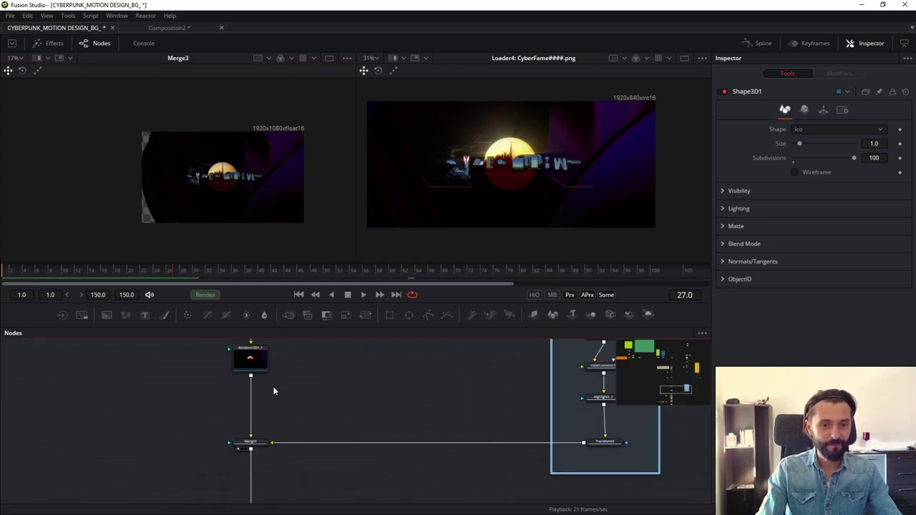
scroll(274, 391, "up", 2)
left_click_drag(249, 383, 222, 179)
scroll(343, 465, "down", 3)
scroll(329, 437, "down", 3)
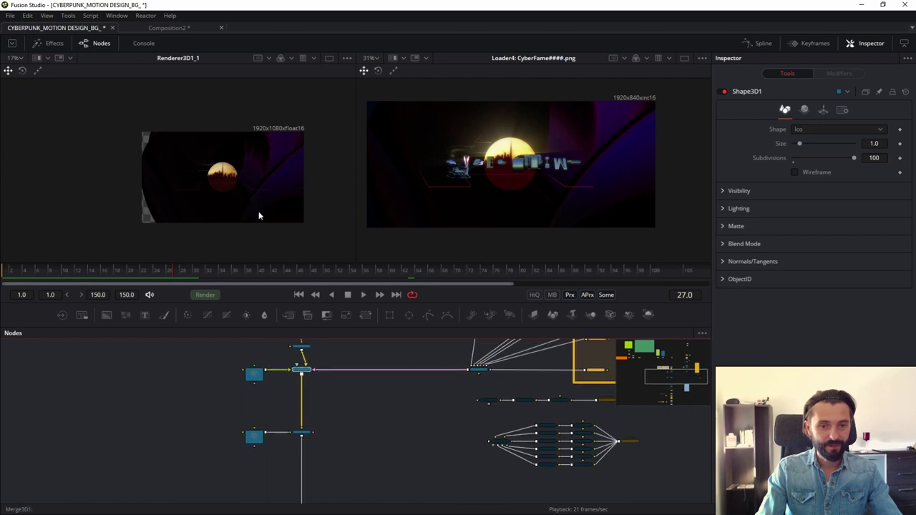
View the Merge3D1 scene, orbit around the shape and select ImagePlane3D1.
key("1")
mouse_move(213, 173)
left_mouse_down()
mouse_move(124, 112)
mouse_move(318, 39)
mouse_move(354, 234)
mouse_move(299, 140)
mouse_move(179, 160)
left_mouse_up()
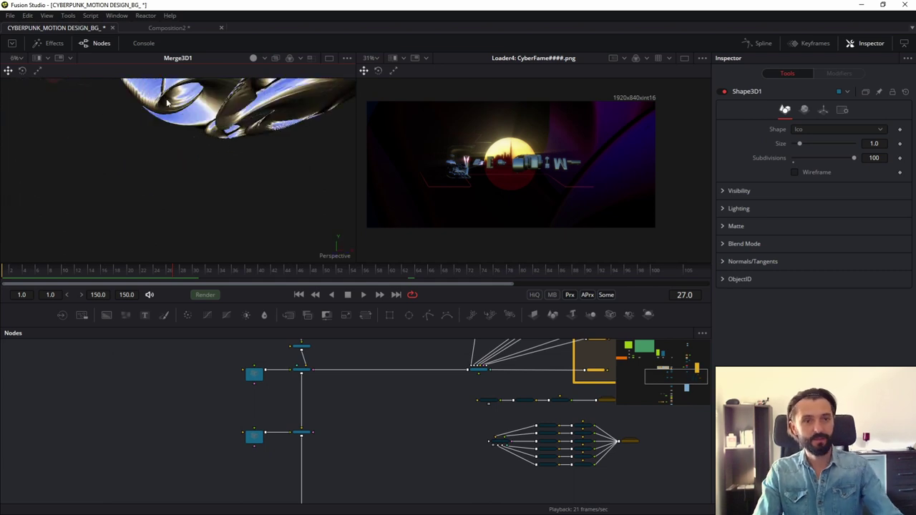
mouse_move(167, 102)
left_mouse_down()
mouse_move(183, 136)
mouse_move(153, 193)
mouse_move(121, 143)
left_mouse_up()
left_click(153, 193)
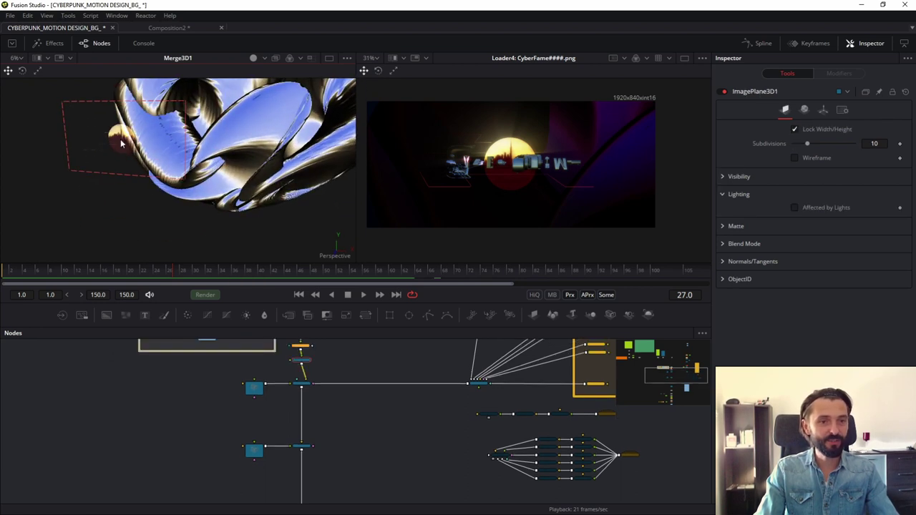
scroll(126, 145, "up", 3)
scroll(103, 150, "down", 2)
mouse_move(104, 149)
left_mouse_down()
mouse_move(176, 169)
mouse_move(184, 130)
left_mouse_up()
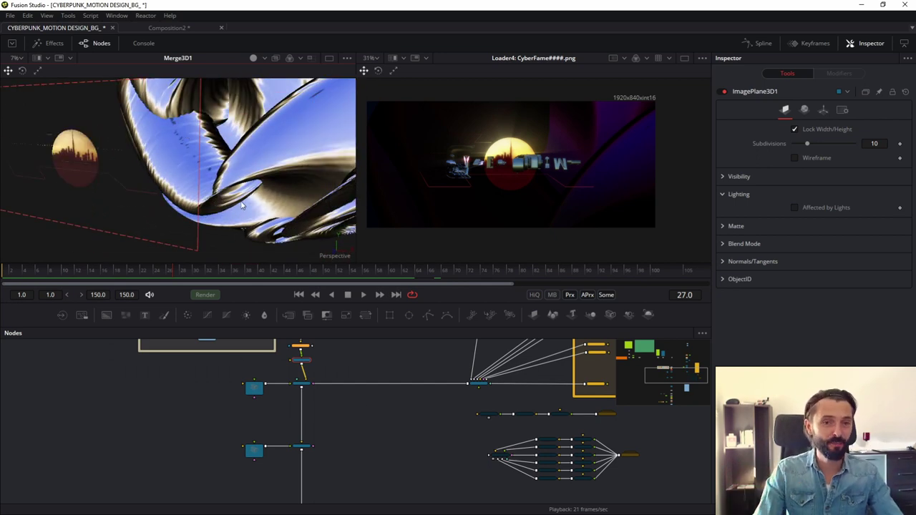
mouse_move(243, 113)
left_mouse_down()
mouse_move(270, 126)
mouse_move(245, 141)
mouse_move(258, 139)
left_mouse_up()
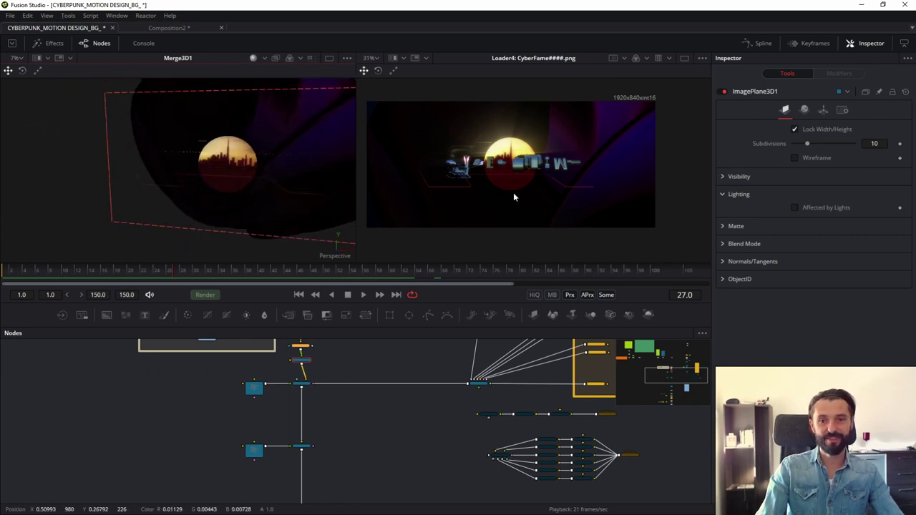
Jump to frame 62 on the timeline and bring the renderer nodes into view.
left_click(273, 270)
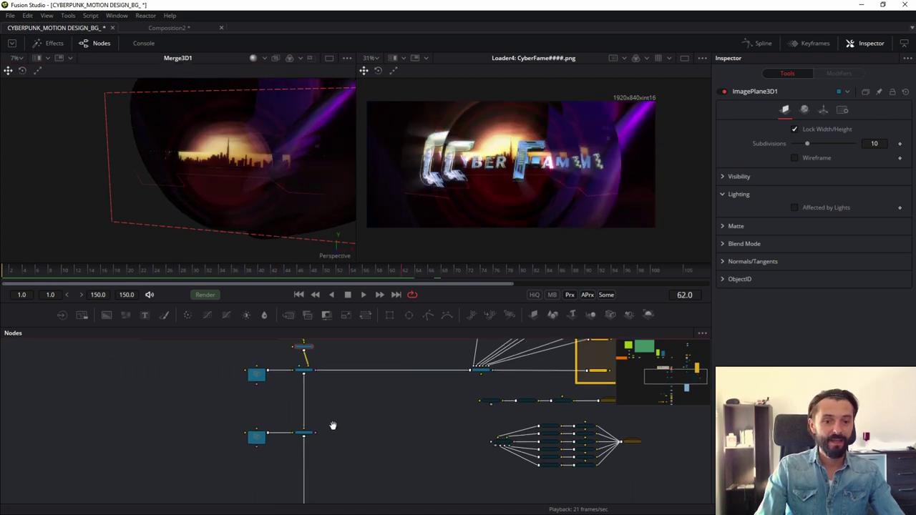
scroll(331, 425, "up", 5)
scroll(314, 422, "down", 3)
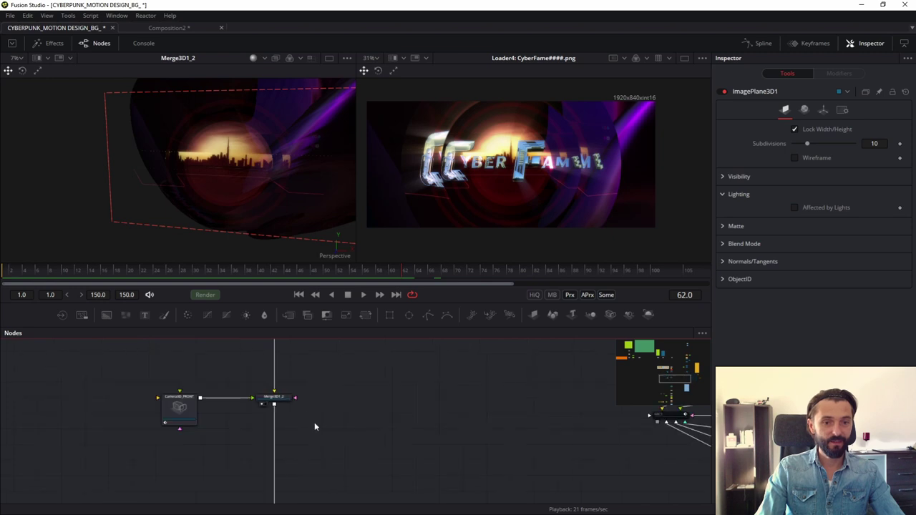
mouse_move(333, 415)
left_mouse_down()
mouse_move(336, 364)
mouse_move(324, 345)
left_mouse_up()
View the composite output, then the Rays1 output, in the left viewer.
left_click(266, 407)
scroll(335, 447, "down", 2)
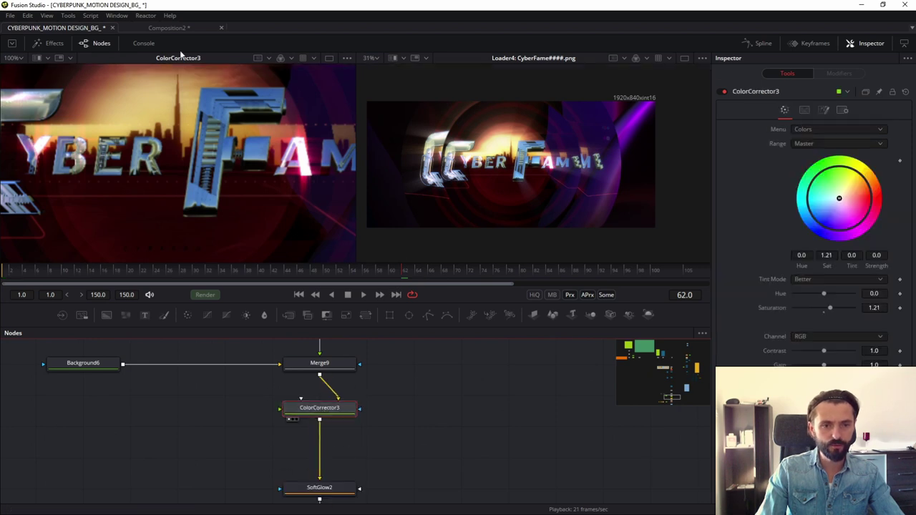
scroll(357, 377, "down", 3)
scroll(357, 377, "down", 4)
scroll(357, 378, "up", 2)
left_click_drag(309, 411, 212, 133)
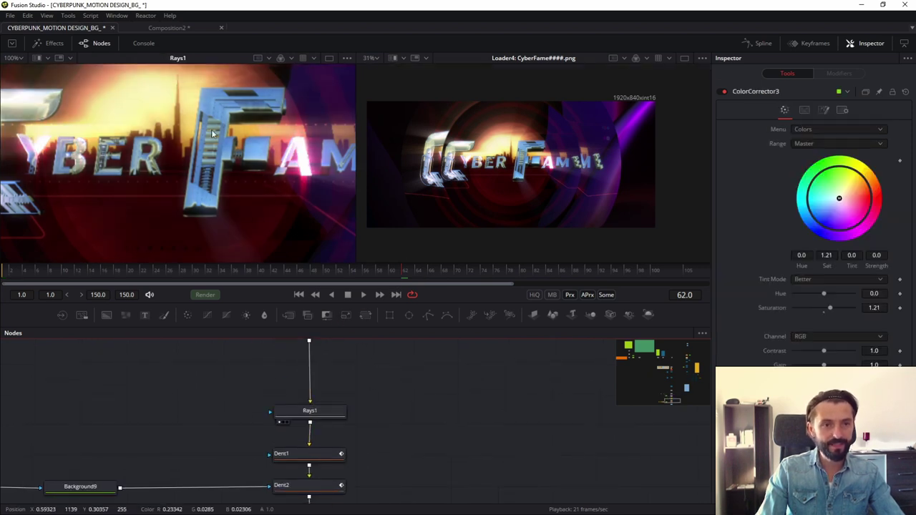
scroll(347, 385, "down", 2)
Scrub the title animation and inspect Dent2's animated Size, reading 8.245928 at frame 74.
mouse_move(254, 271)
left_mouse_down()
mouse_move(96, 267)
mouse_move(233, 273)
left_mouse_up()
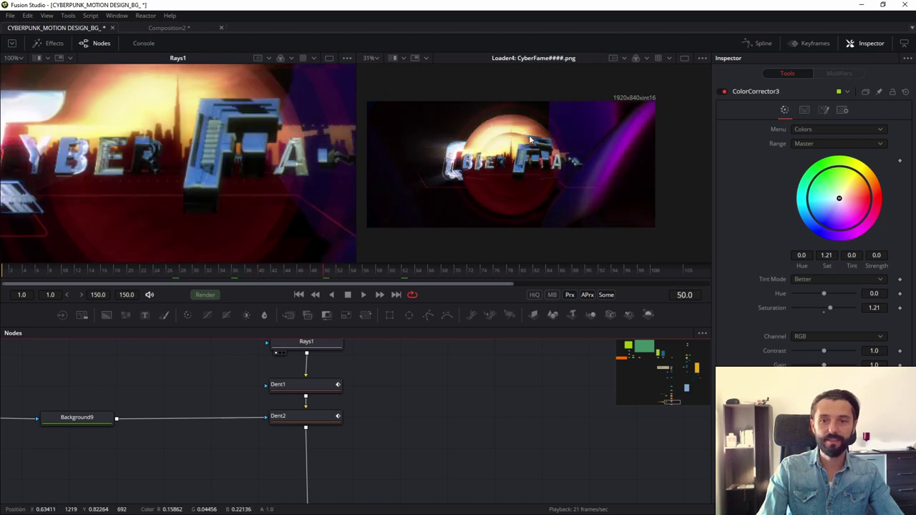
left_click(312, 377)
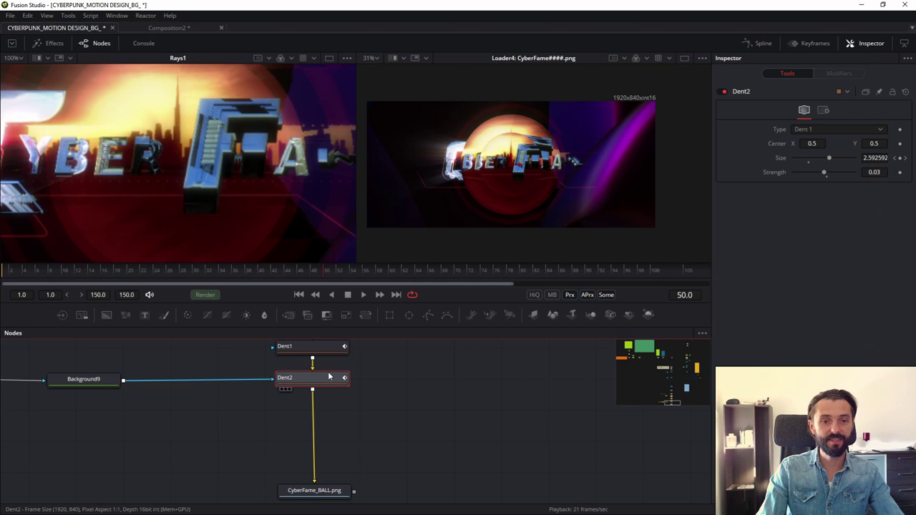
left_click_drag(345, 274, 484, 281)
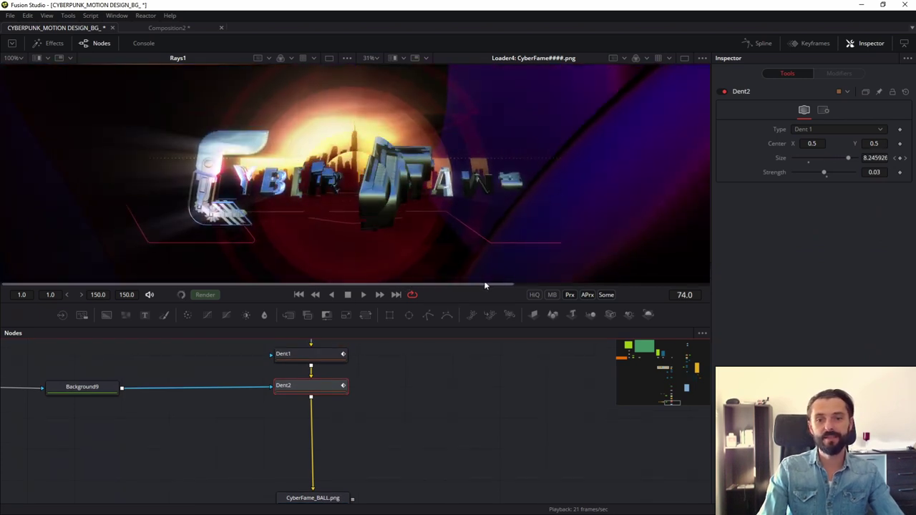